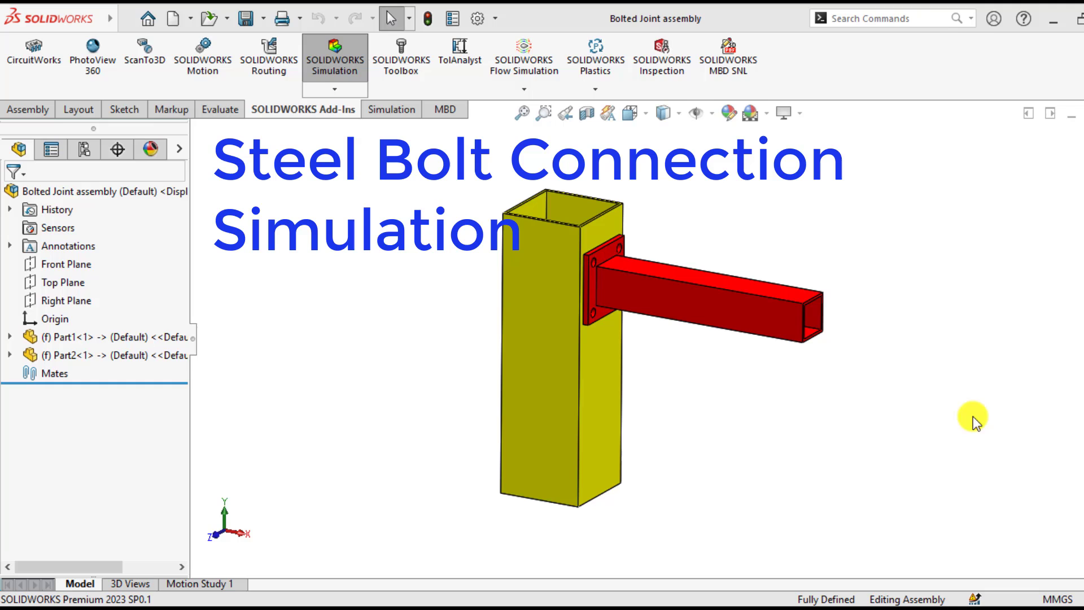
Orbit the bolted assembly to inspect it from below and above, then fit it in view
{"action": "scroll", "coordinate": [587, 280], "scroll_direction": "down", "scroll_amount": 5}
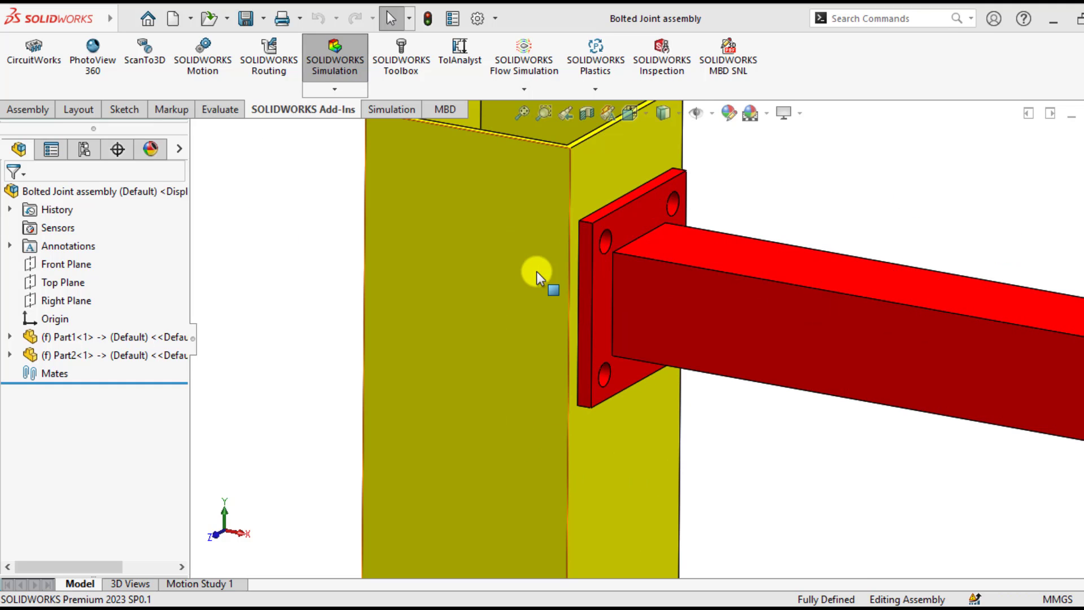
{"action": "scroll", "coordinate": [534, 272], "scroll_direction": "up", "scroll_amount": 3}
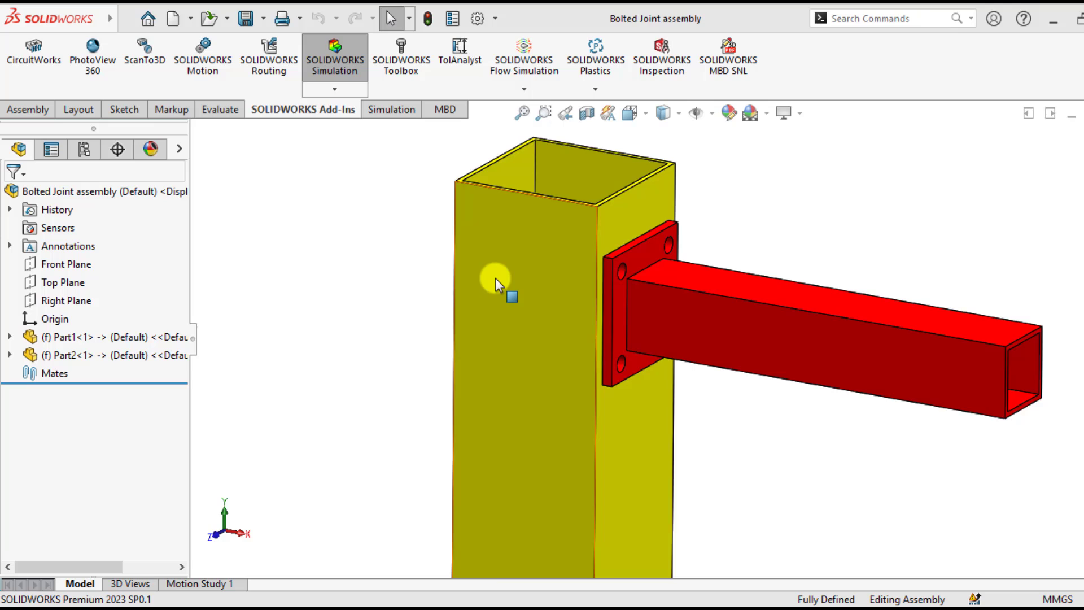
{"action": "scroll", "coordinate": [493, 279], "scroll_direction": "up", "scroll_amount": 4}
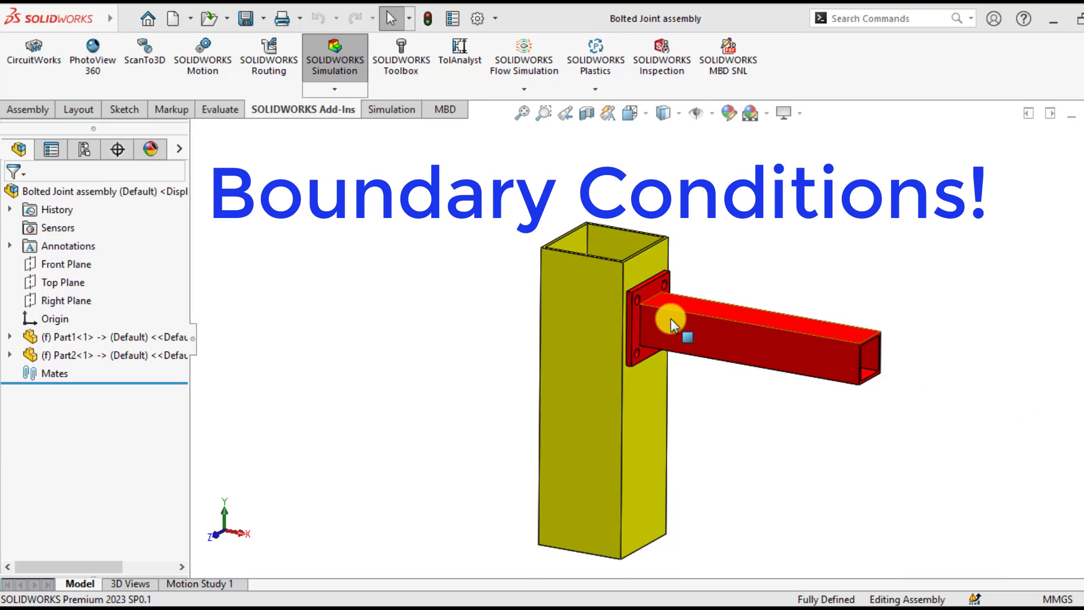
{"action": "middle_click_drag", "start_coordinate": [495, 426], "coordinate": [525, 355]}
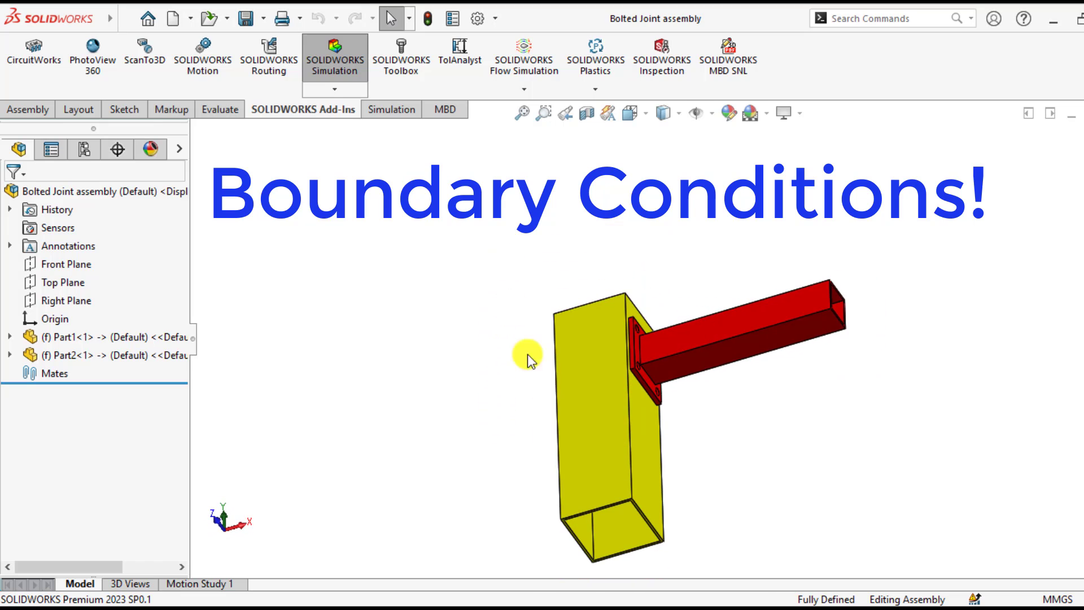
{"action": "scroll", "coordinate": [570, 485], "scroll_direction": "down", "scroll_amount": 3}
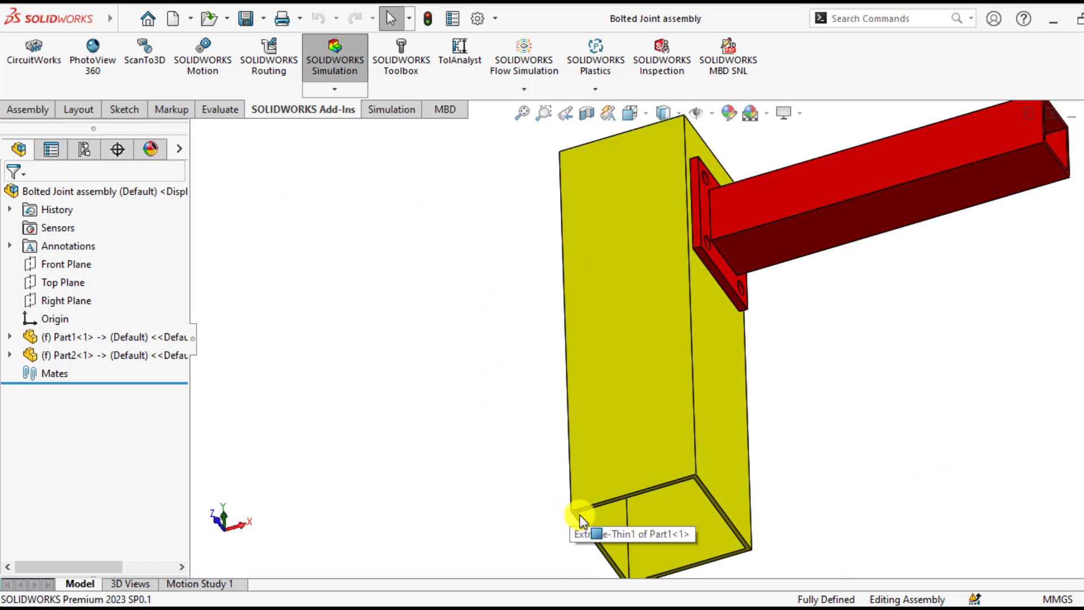
{"action": "scroll", "coordinate": [525, 299], "scroll_direction": "up", "scroll_amount": 2}
{"action": "middle_click_drag", "start_coordinate": [503, 255], "coordinate": [652, 253]}
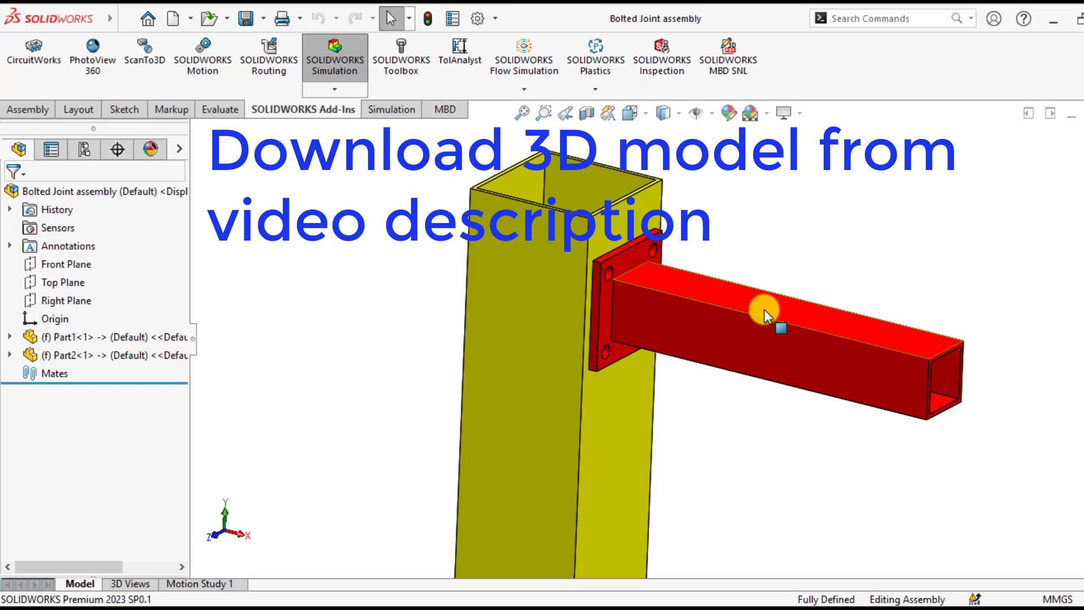
{"action": "key", "text": "f"}
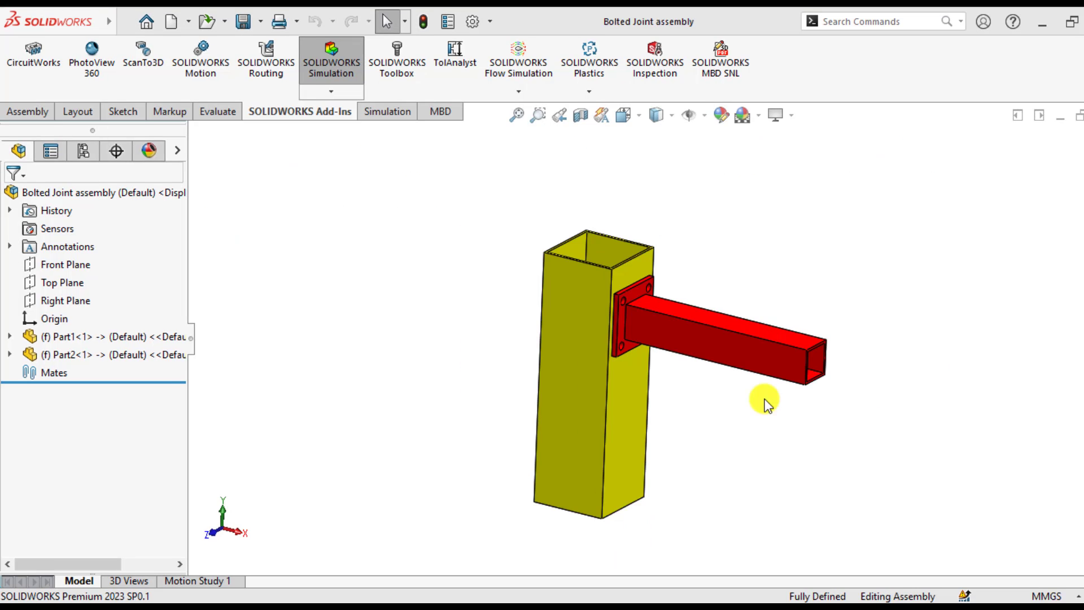
Create a new static study named 'Steel Connection analysis'
{"action": "left_click", "coordinate": [388, 111]}
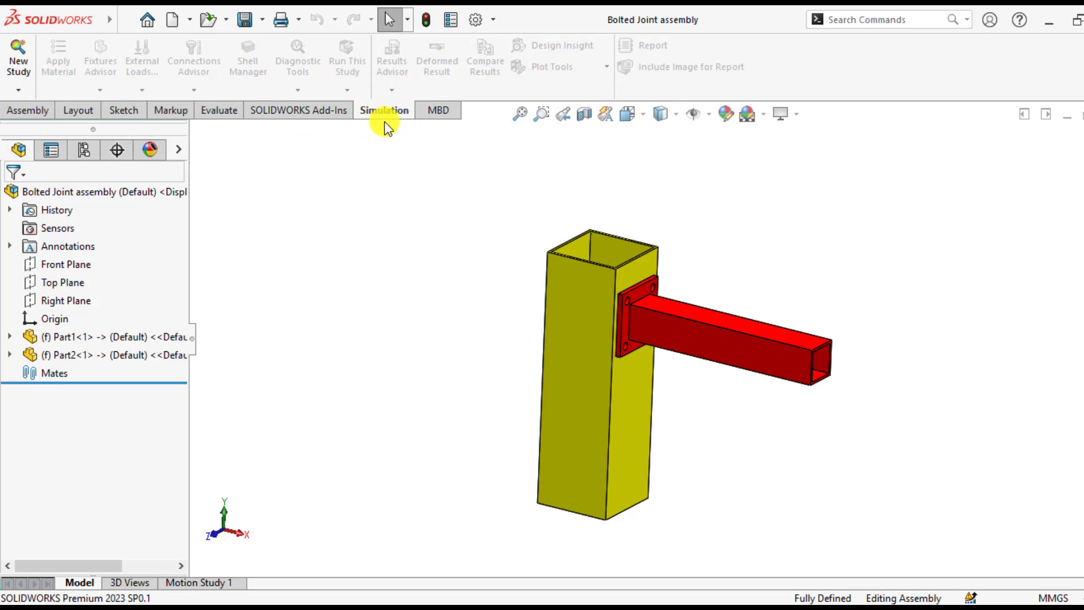
{"action": "left_click", "coordinate": [18, 61]}
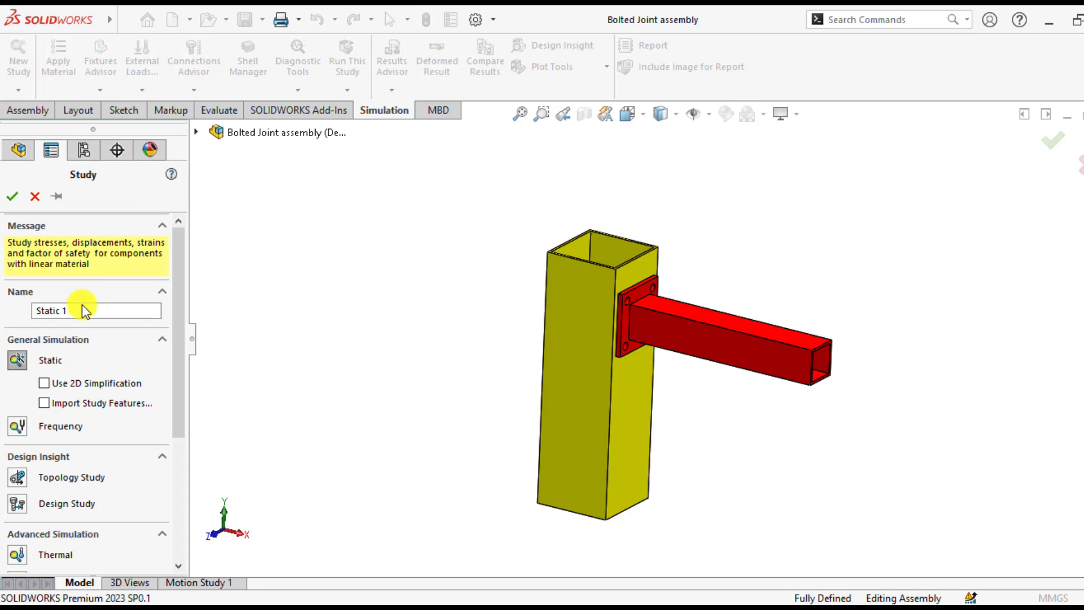
{"action": "left_click_drag", "start_coordinate": [82, 310], "coordinate": [3, 307]}
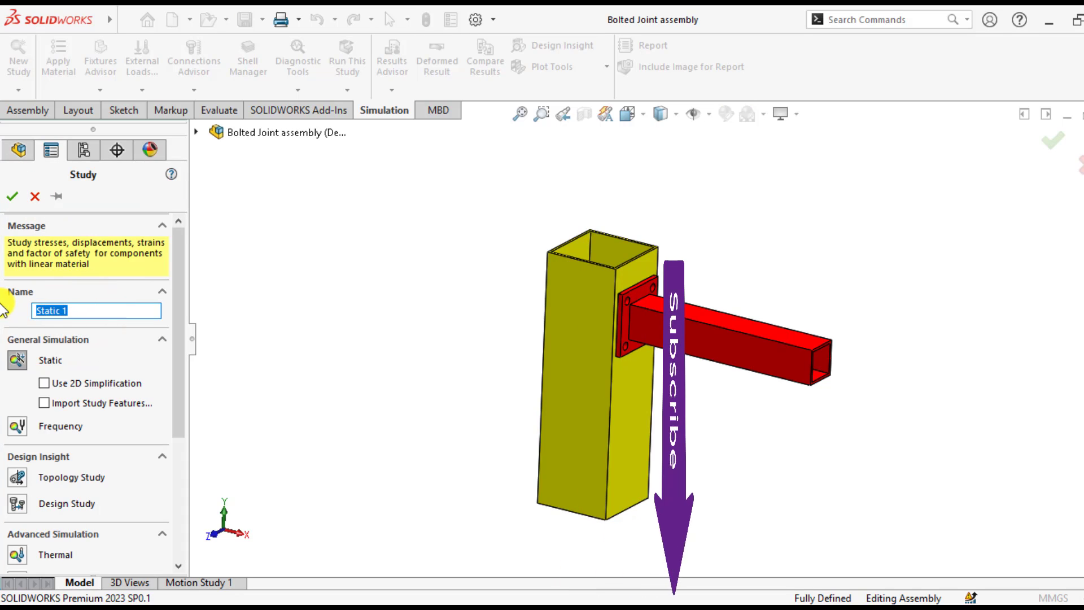
{"action": "type", "text": "Steel Connection ana"}
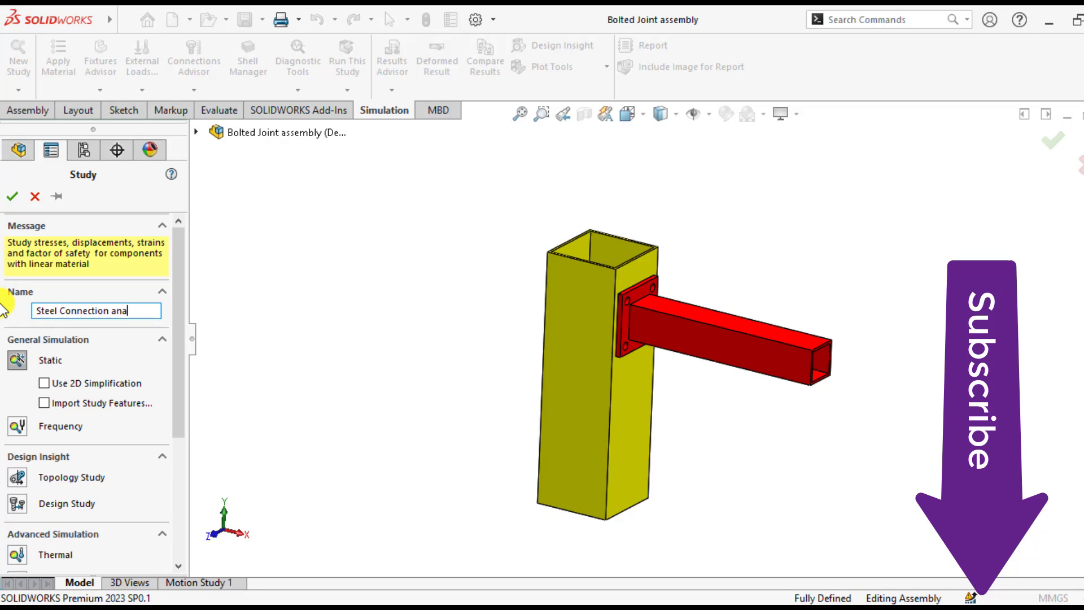
{"action": "type", "text": "lysis"}
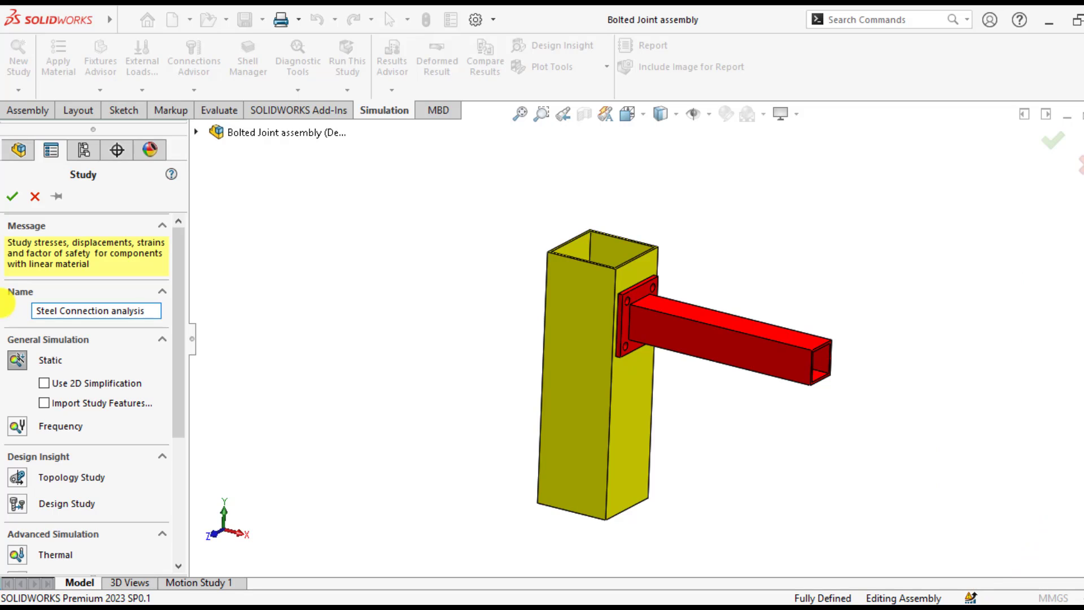
{"action": "left_click", "coordinate": [12, 197]}
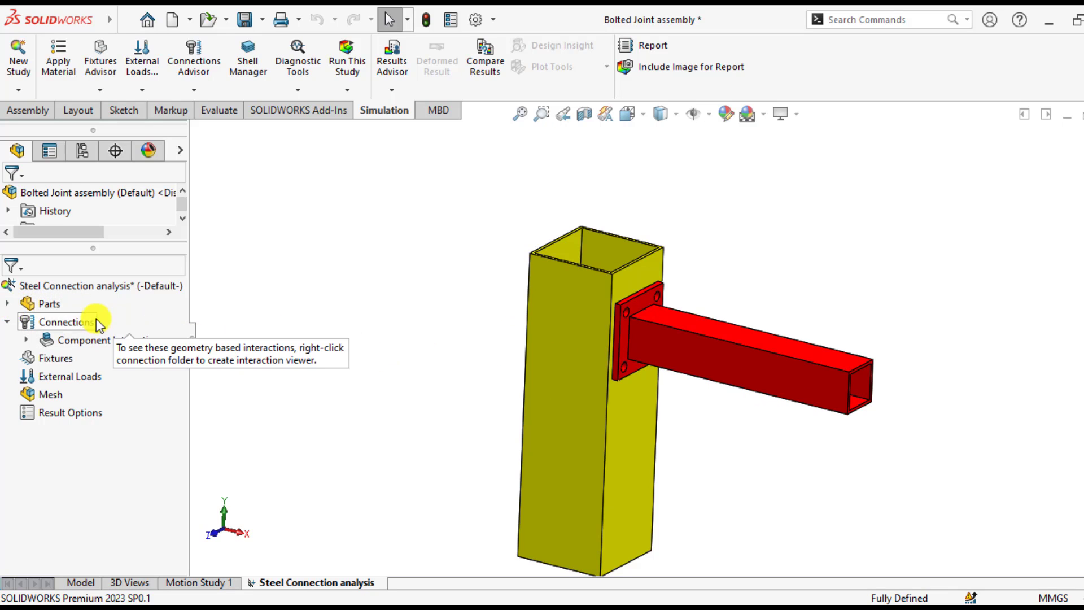
Apply Alloy Steel to every study part with Apply Material to All
{"action": "right_click", "coordinate": [42, 304]}
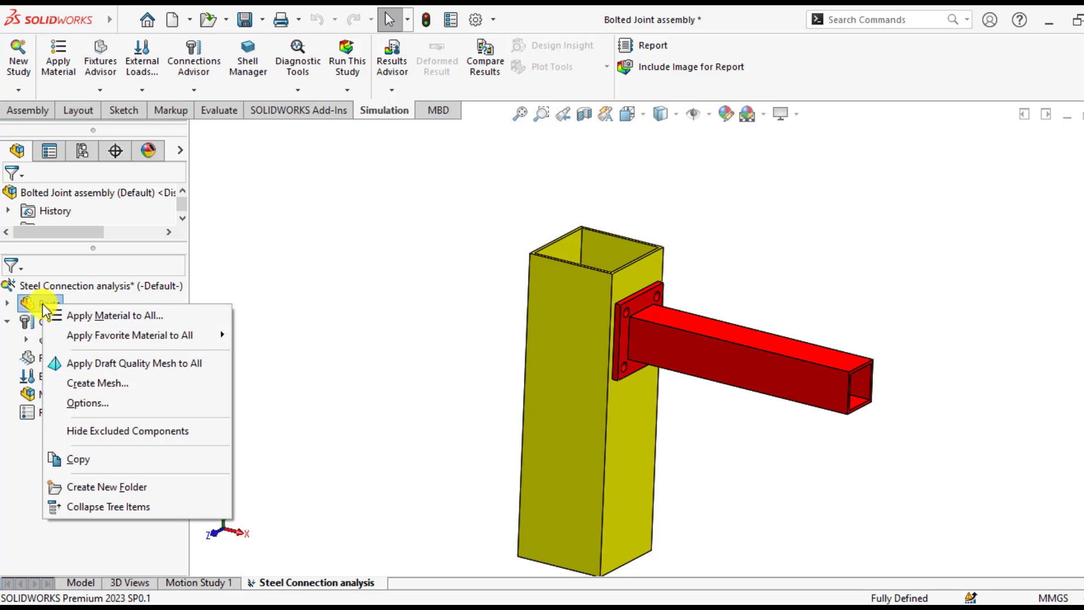
{"action": "left_click", "coordinate": [113, 320]}
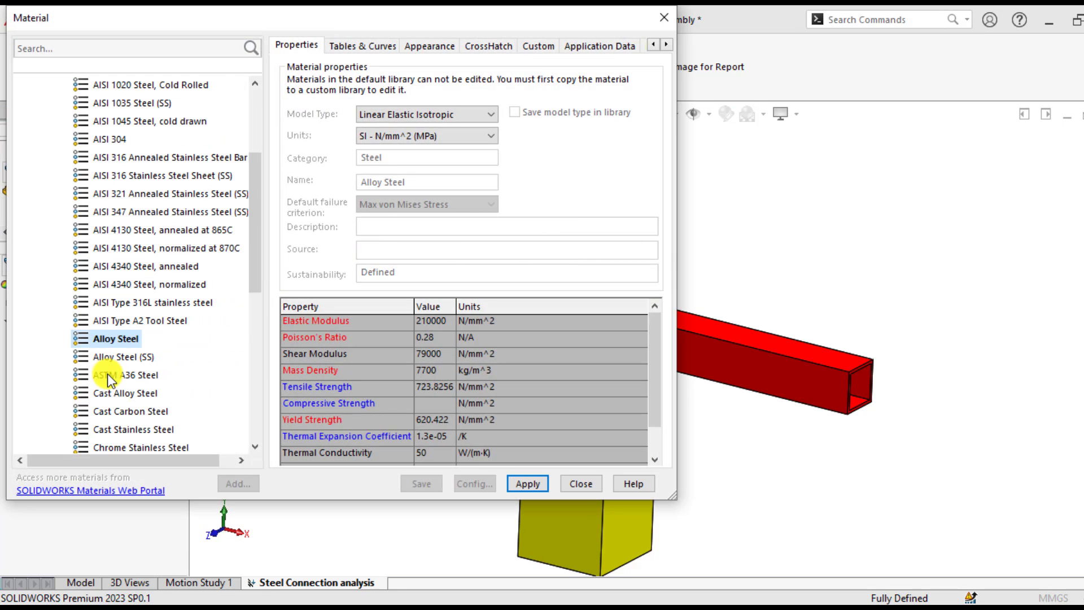
{"action": "mouse_move", "coordinate": [96, 344]}
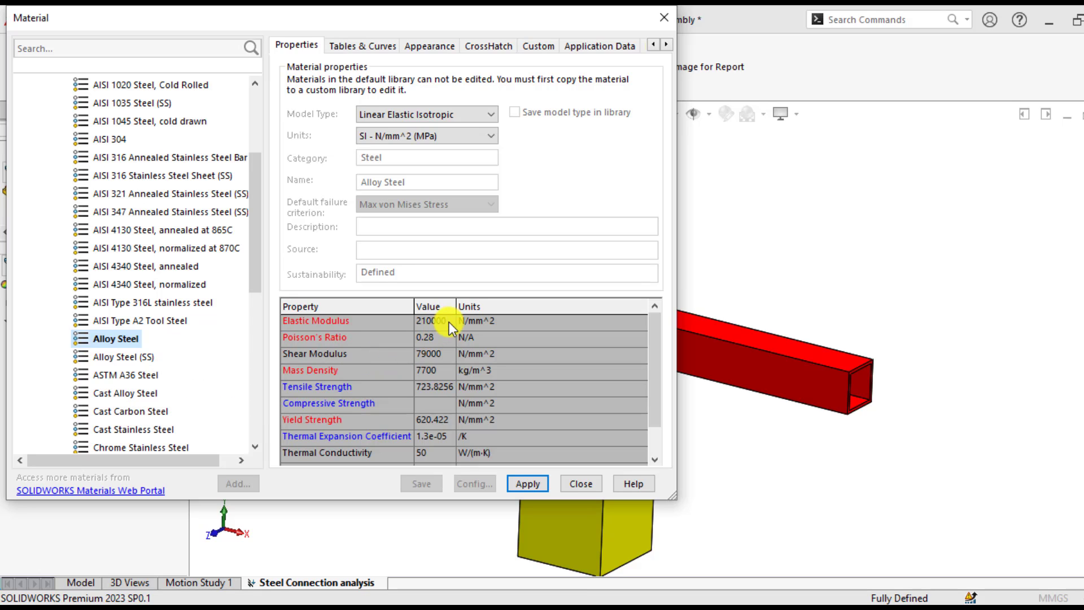
{"action": "left_click", "coordinate": [531, 484]}
{"action": "left_click", "coordinate": [582, 484]}
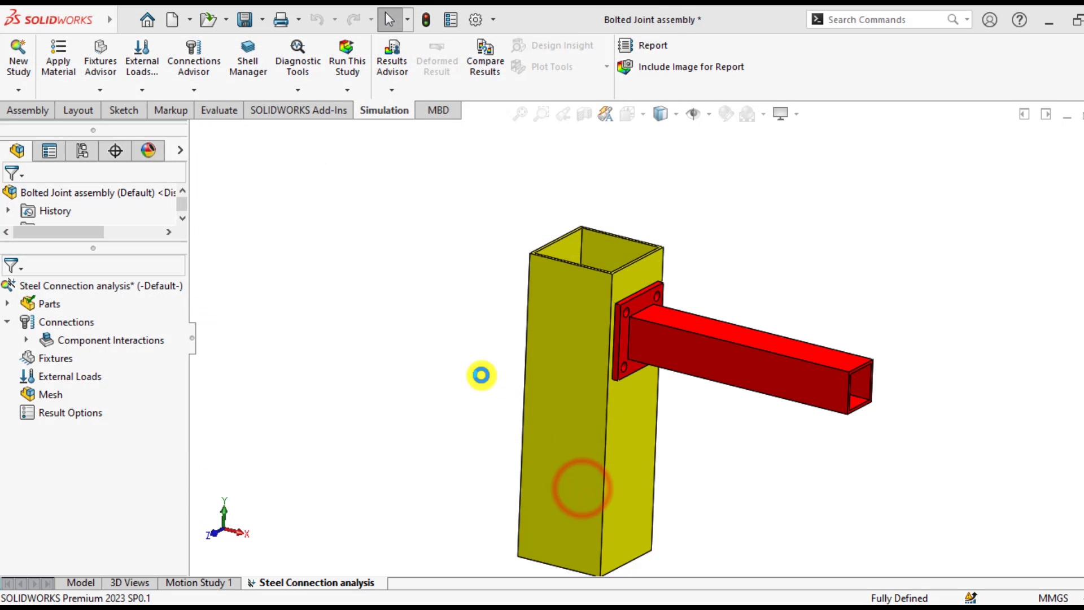
Redefine the Global Interaction under Component Interactions as Contact instead of Bonded
{"action": "left_click", "coordinate": [438, 341]}
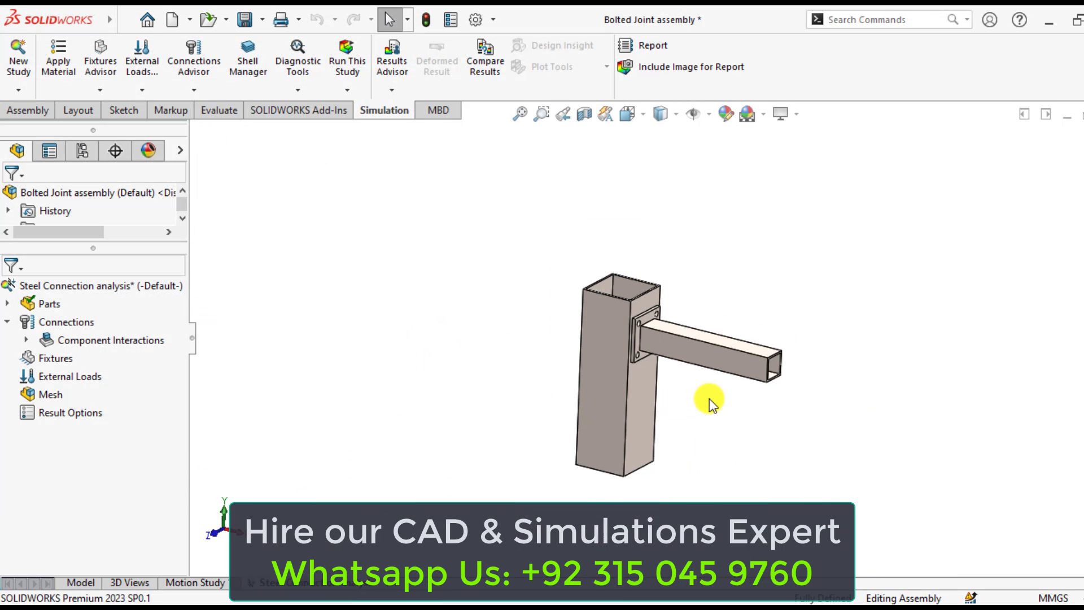
{"action": "scroll", "coordinate": [709, 397], "scroll_direction": "down", "scroll_amount": 3}
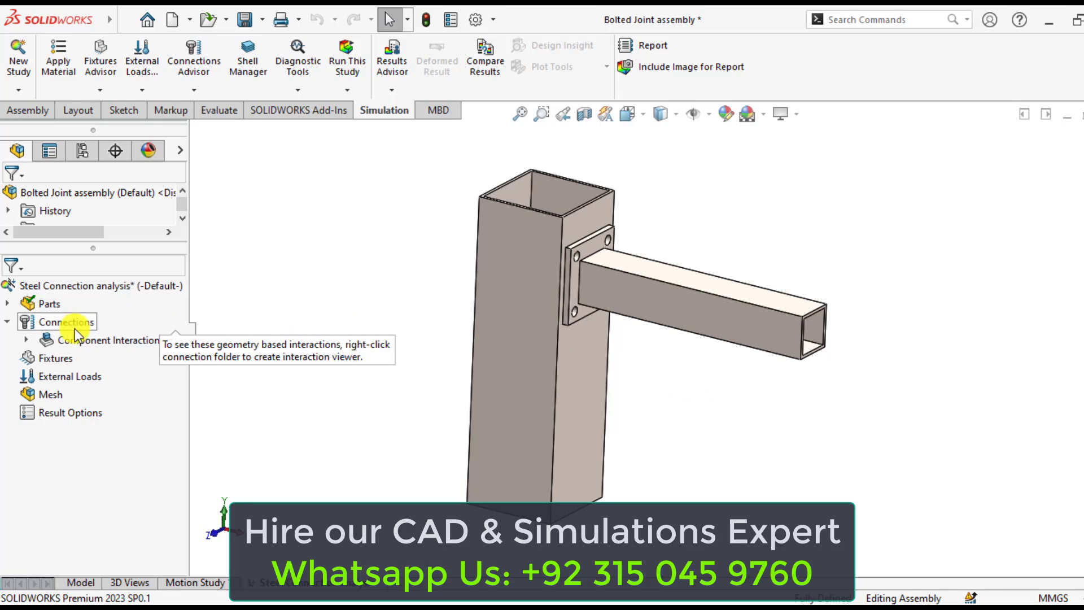
{"action": "left_click", "coordinate": [26, 340]}
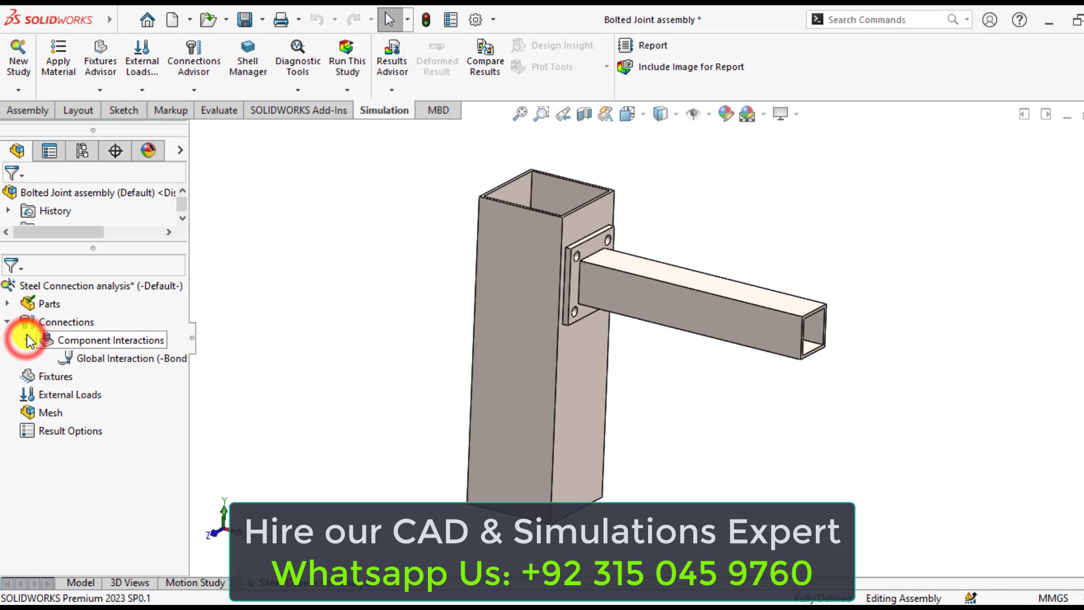
{"action": "right_click", "coordinate": [104, 356]}
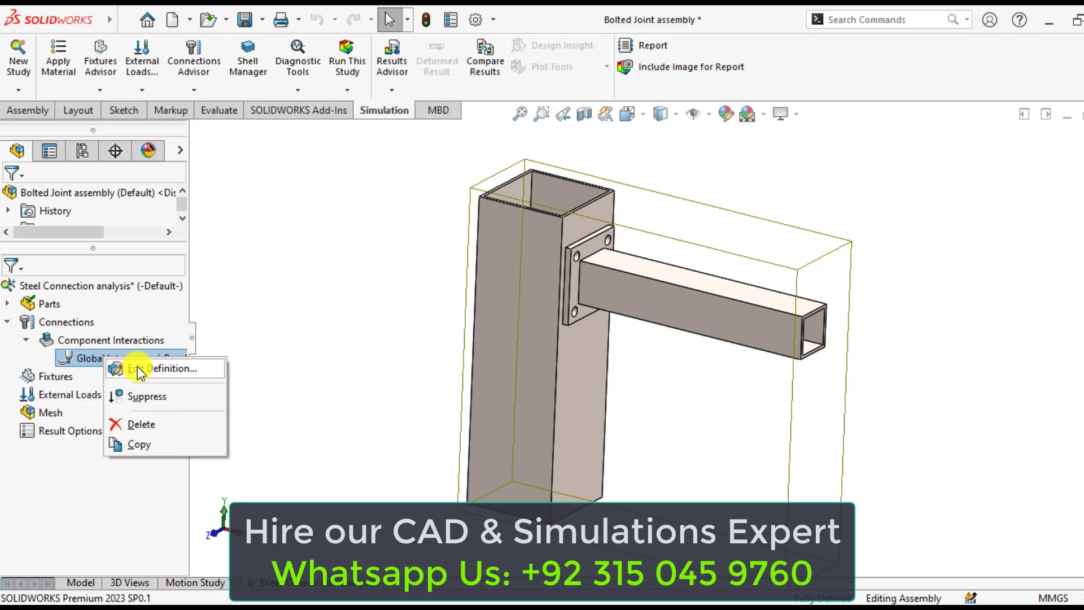
{"action": "left_click", "coordinate": [138, 367]}
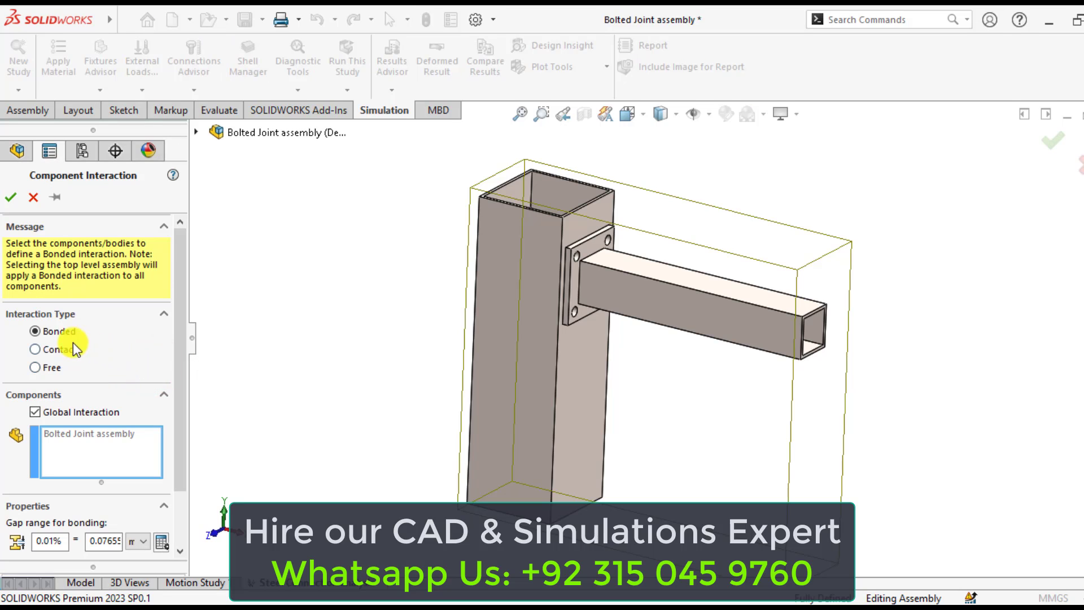
{"action": "left_click", "coordinate": [36, 349]}
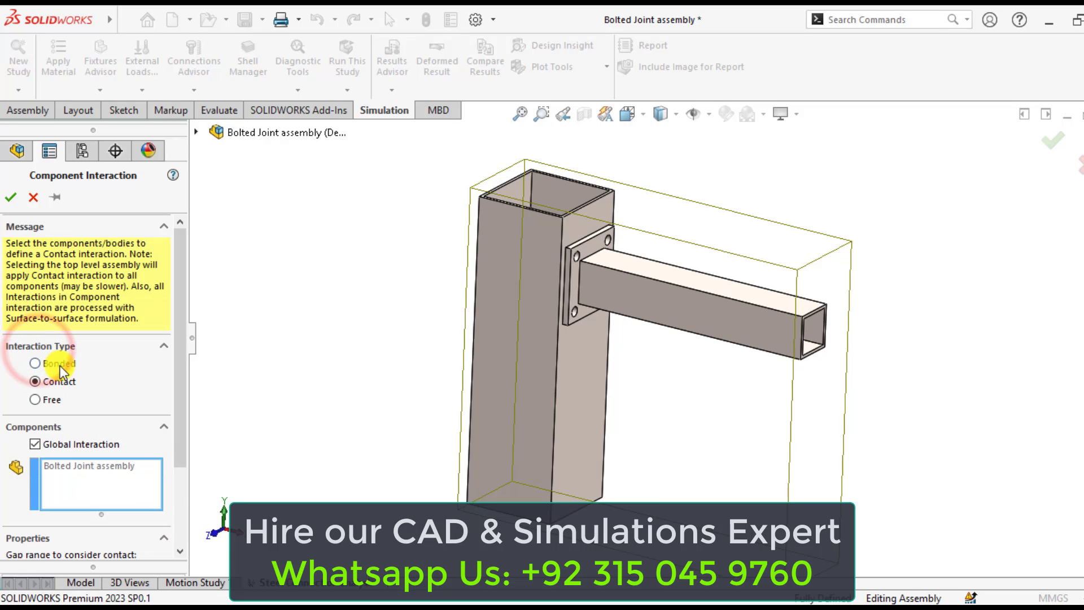
{"action": "left_click", "coordinate": [11, 197]}
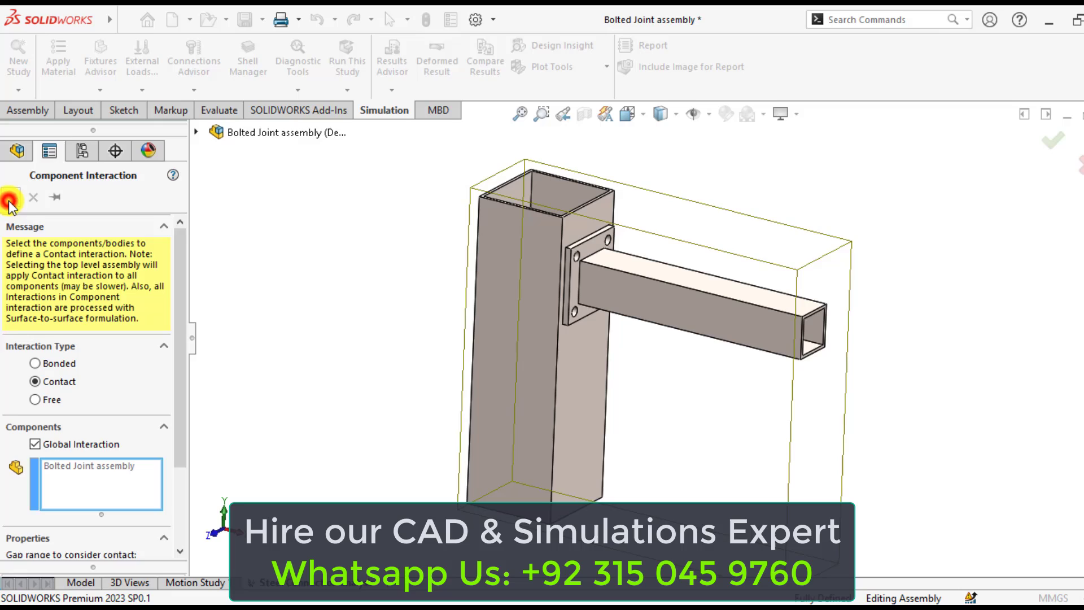
{"action": "left_click", "coordinate": [326, 306]}
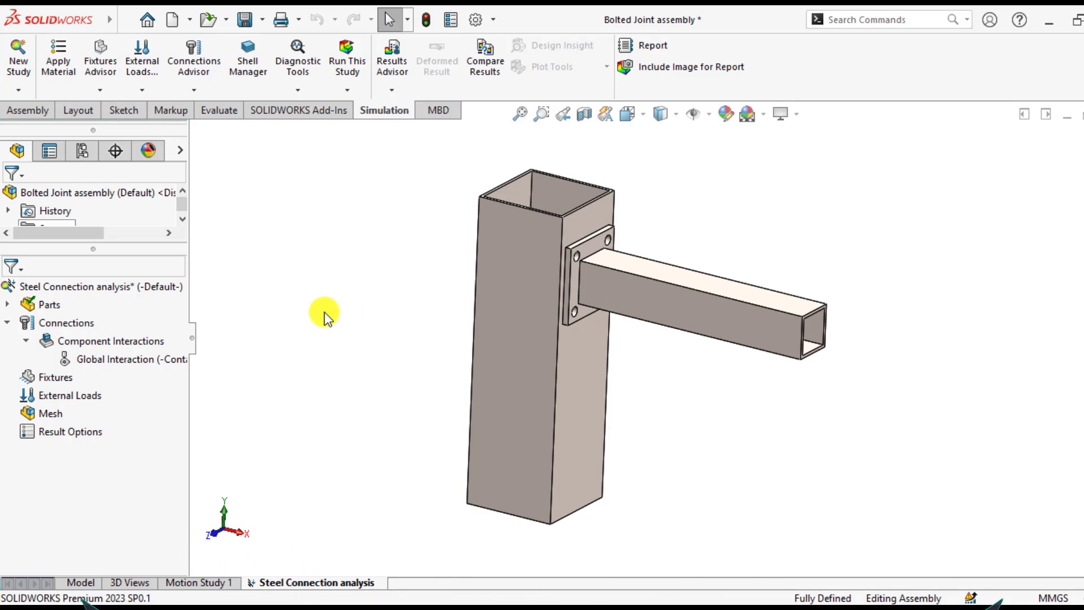
Define a counterbore-with-nut bolt connector using the end plate and column hole edges
{"action": "right_click", "coordinate": [60, 324]}
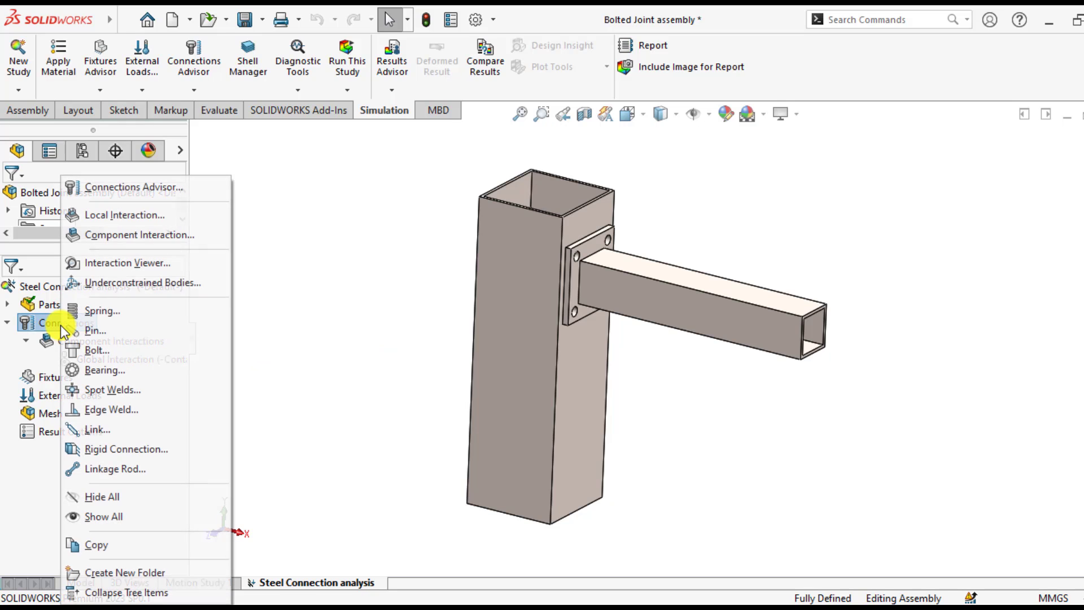
{"action": "left_click", "coordinate": [93, 351]}
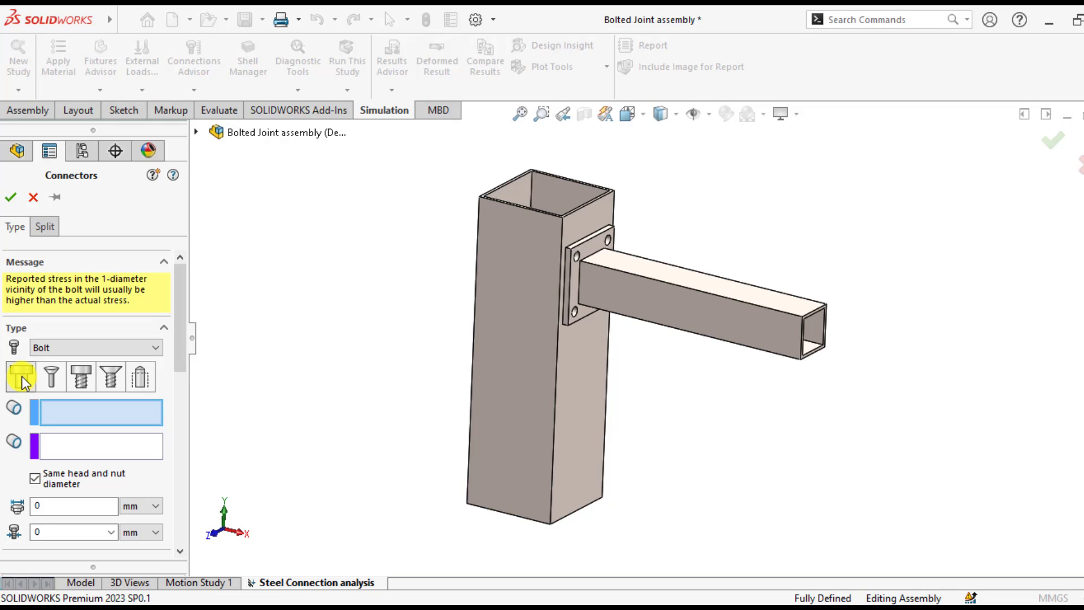
{"action": "left_click", "coordinate": [21, 377]}
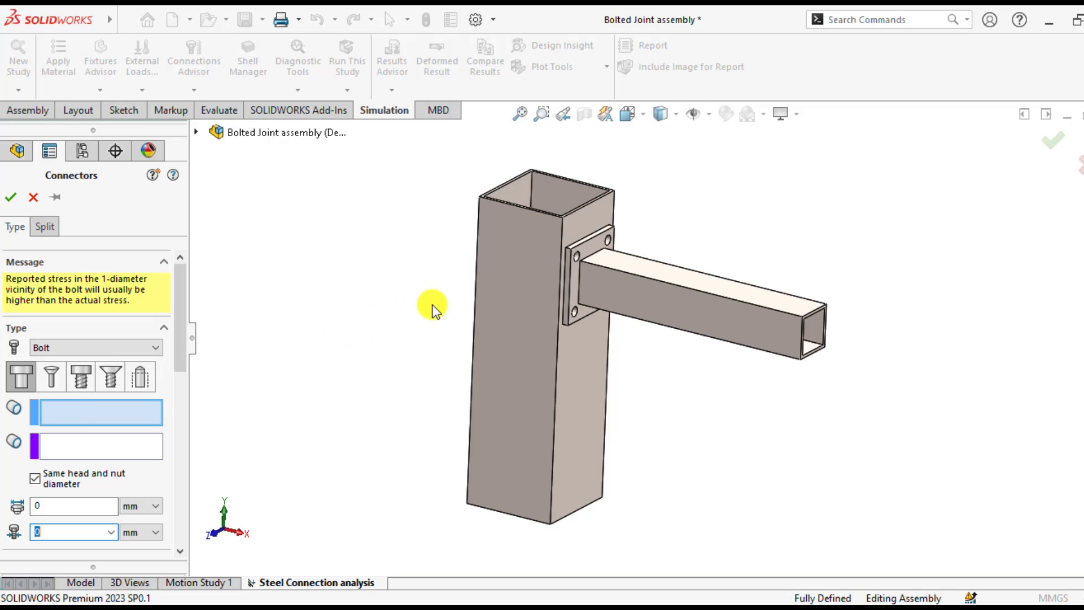
{"action": "middle_click_drag", "start_coordinate": [416, 304], "coordinate": [459, 477]}
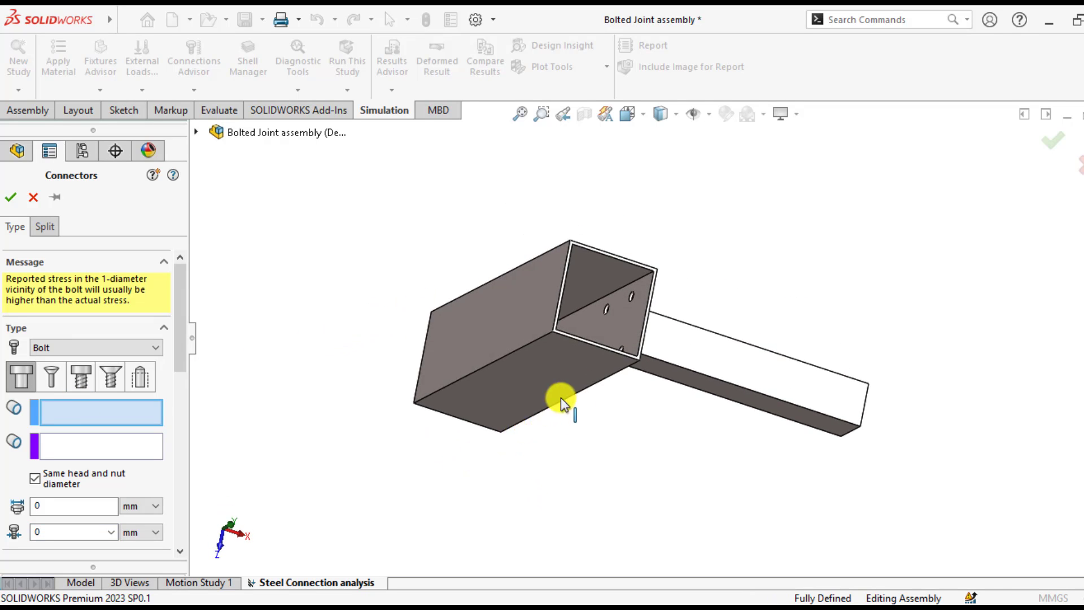
{"action": "scroll", "coordinate": [599, 358], "scroll_direction": "down", "scroll_amount": 10}
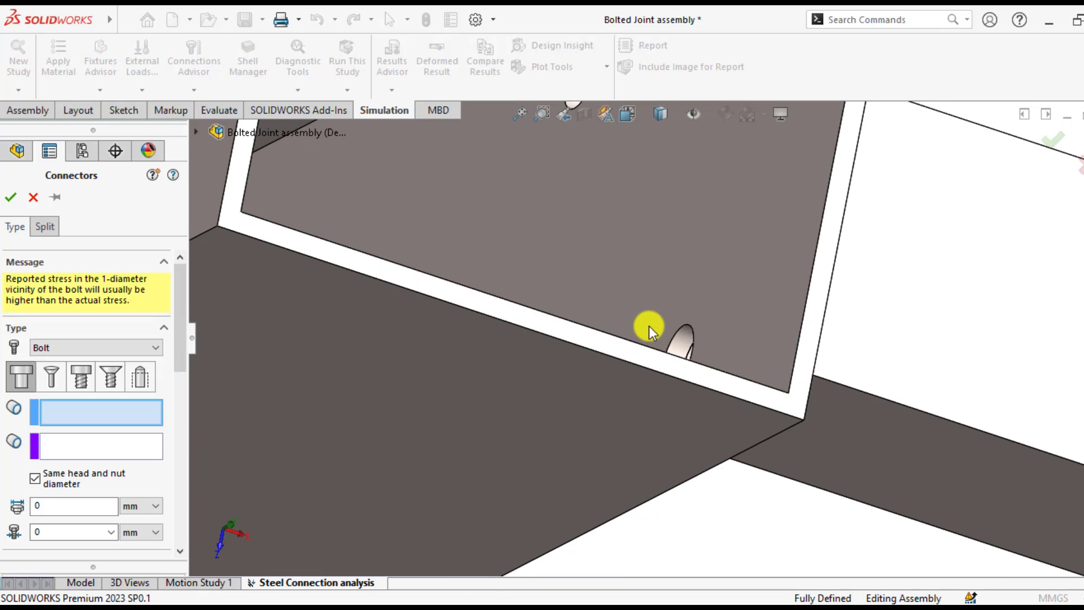
{"action": "scroll", "coordinate": [648, 327], "scroll_direction": "up", "scroll_amount": 5}
{"action": "middle_click_drag", "start_coordinate": [617, 314], "coordinate": [700, 393]}
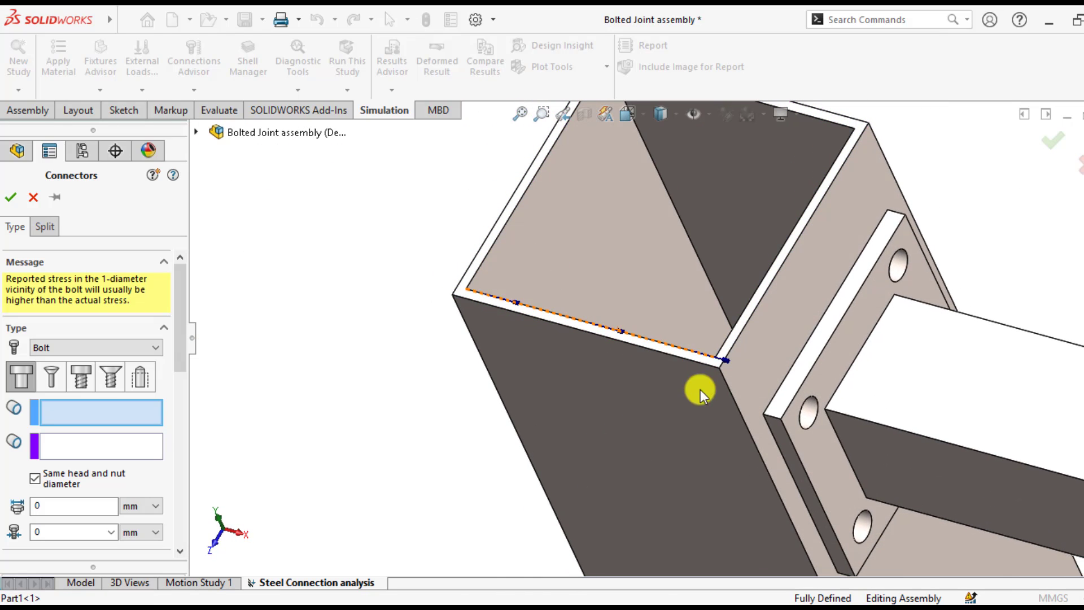
{"action": "left_click", "coordinate": [805, 431]}
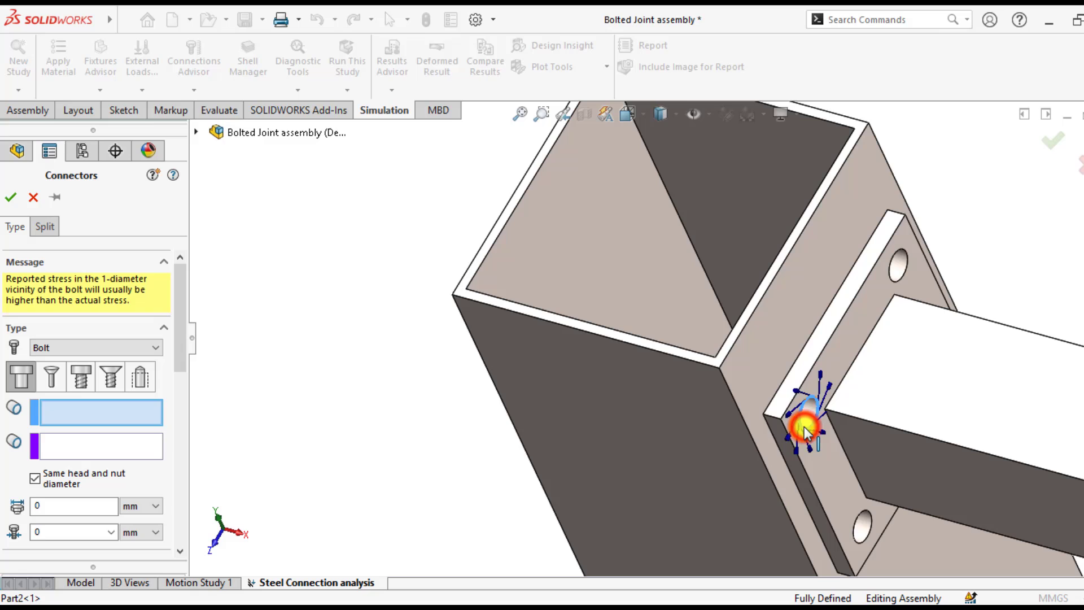
{"action": "left_click", "coordinate": [119, 445]}
{"action": "middle_click_drag", "start_coordinate": [317, 418], "coordinate": [754, 361]}
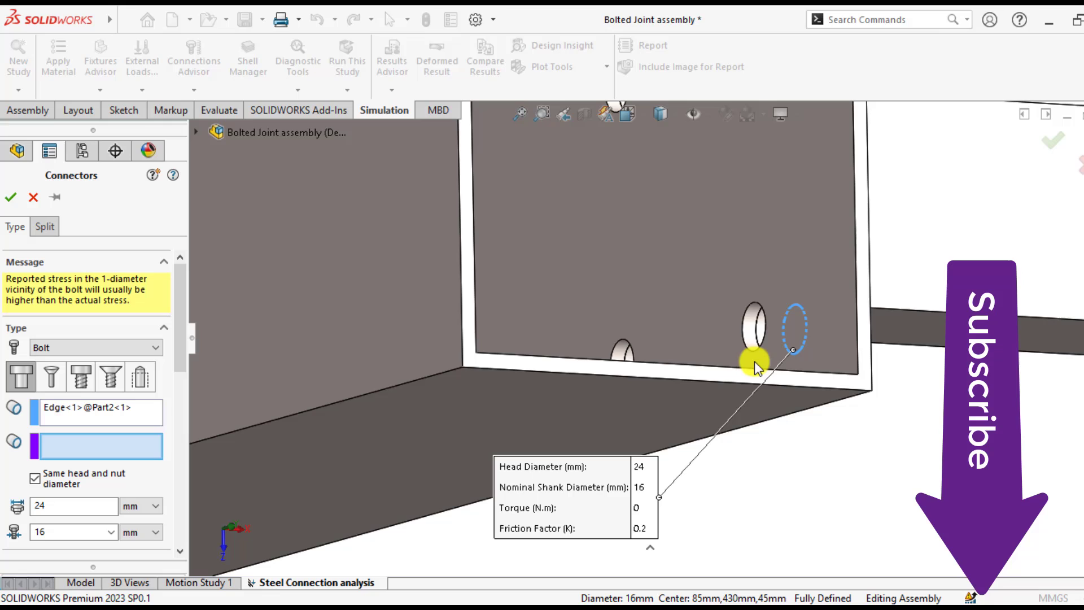
{"action": "left_click", "coordinate": [751, 351]}
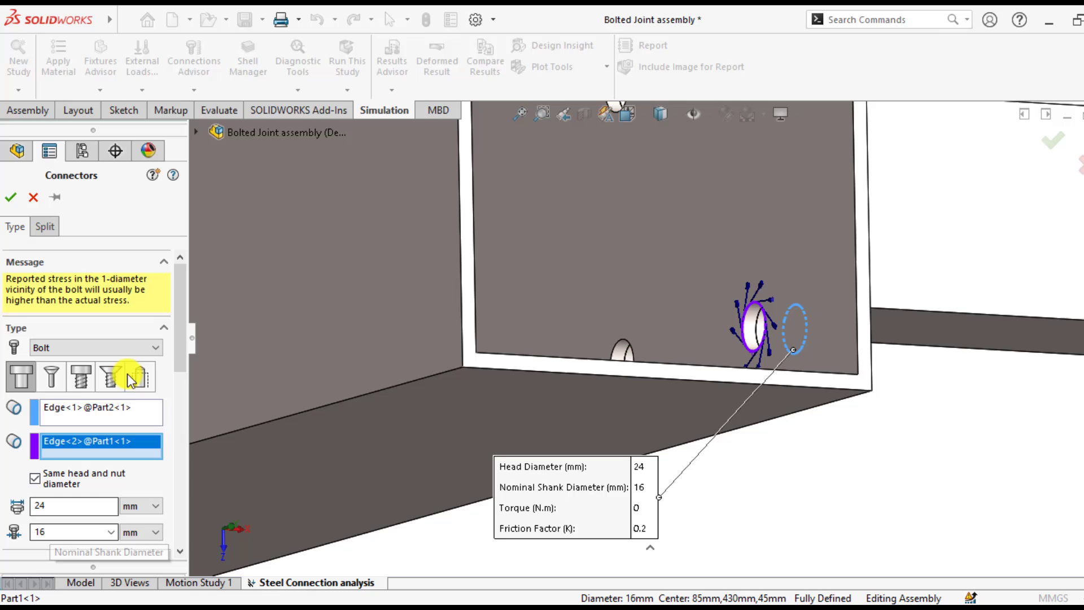
Set the bolt strength data to 1.5 threads/mm, confirm, and inspect the bolts
{"action": "left_click_drag", "start_coordinate": [181, 327], "coordinate": [171, 463]}
{"action": "left_click", "coordinate": [90, 460]}
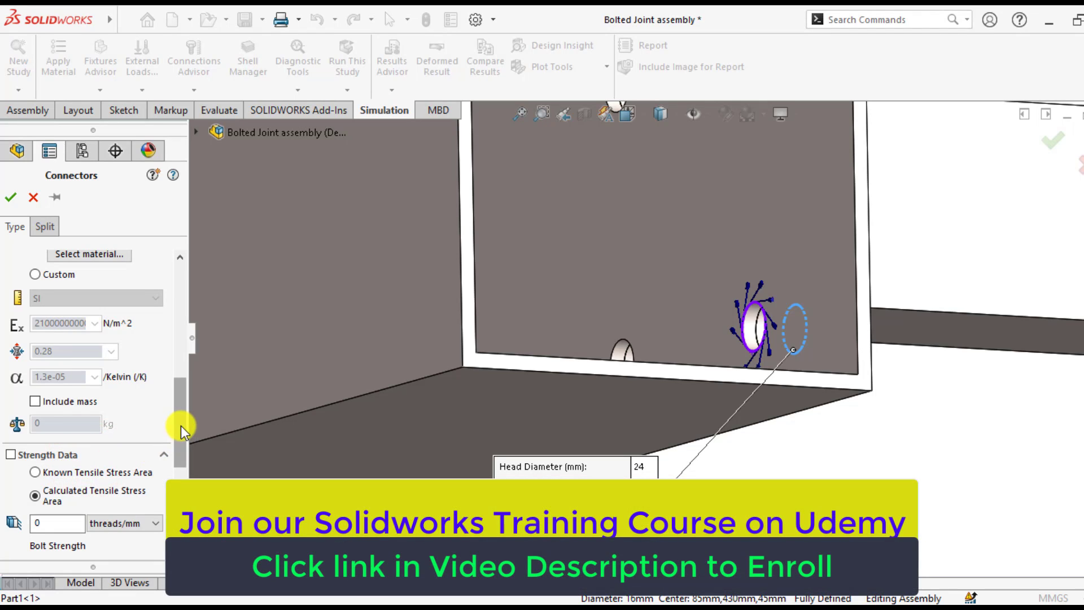
{"action": "left_click_drag", "start_coordinate": [181, 425], "coordinate": [181, 440]}
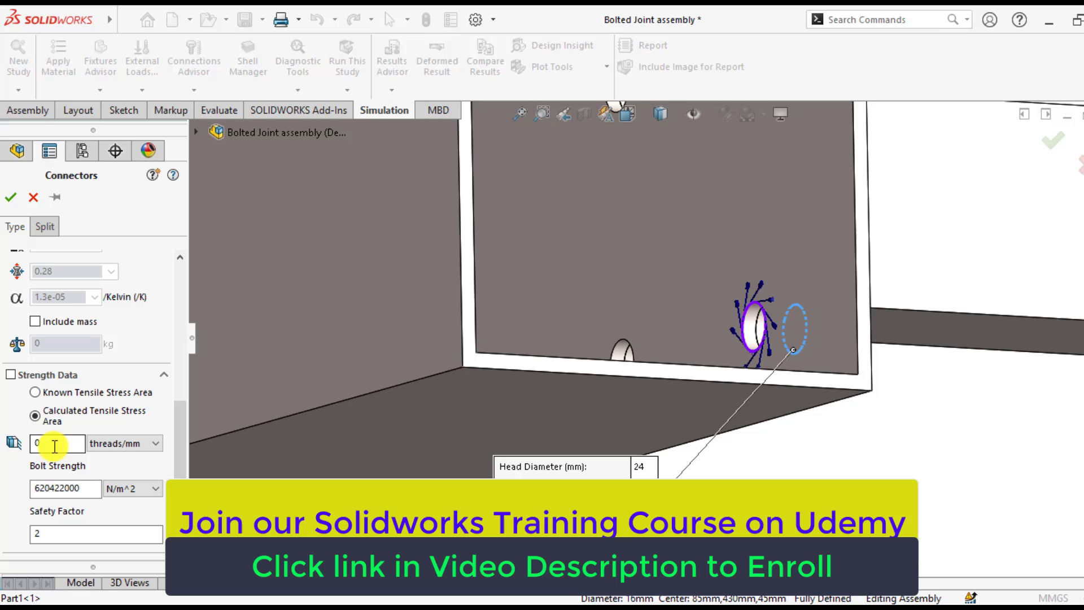
{"action": "left_click", "coordinate": [54, 443]}
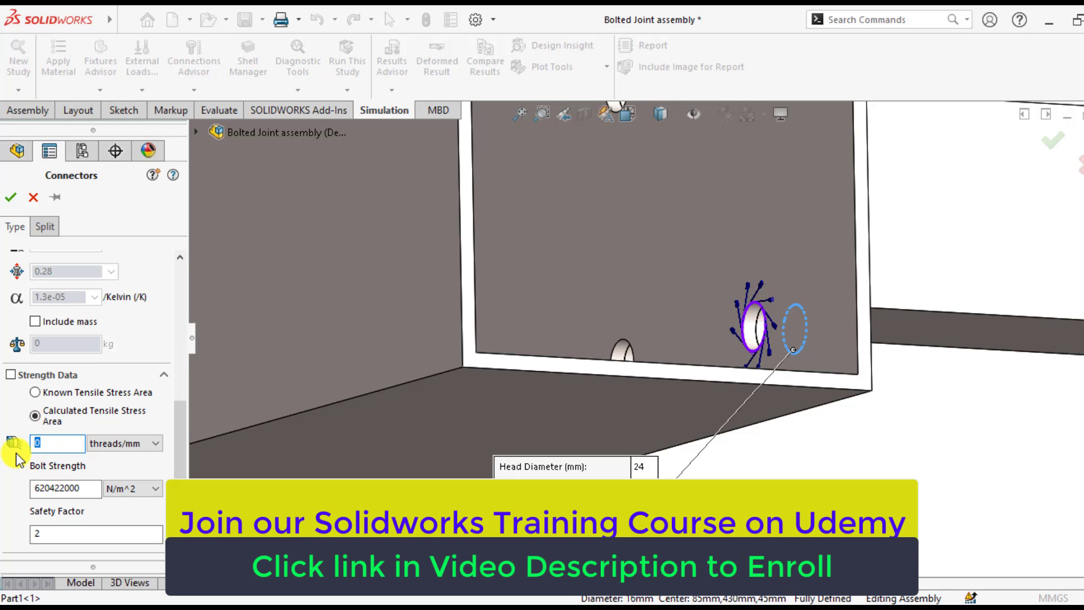
{"action": "type", "text": "1.5"}
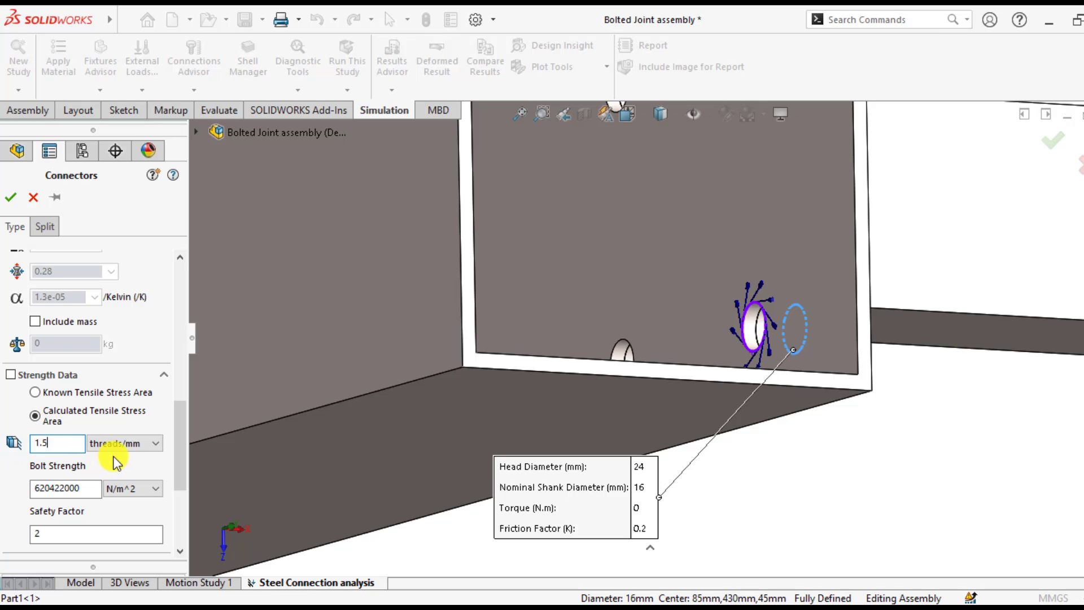
{"action": "left_click", "coordinate": [11, 196]}
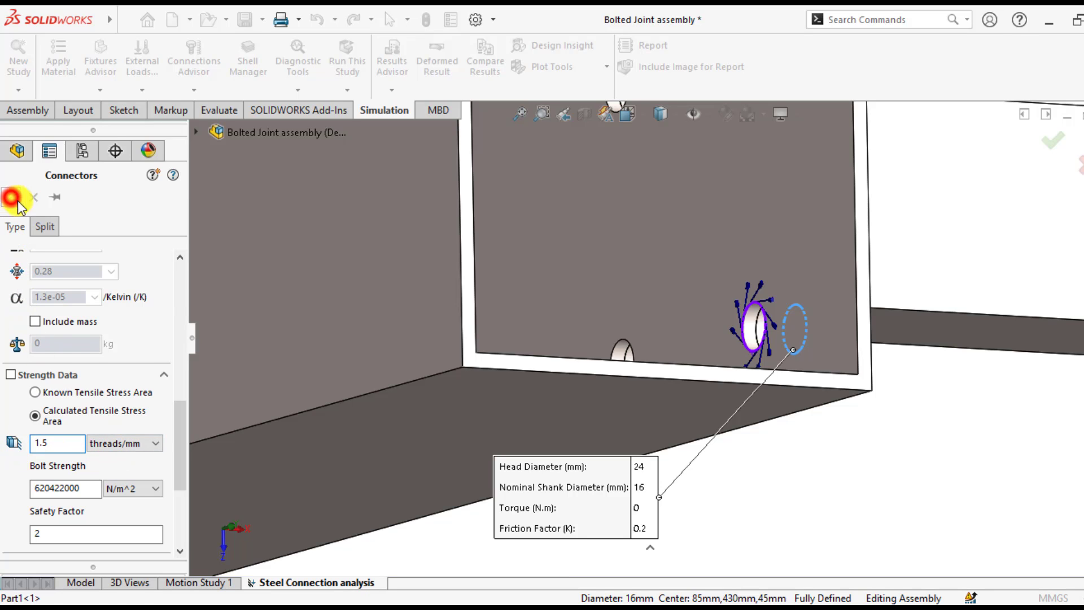
{"action": "middle_click_drag", "start_coordinate": [452, 322], "coordinate": [544, 332]}
{"action": "scroll", "coordinate": [564, 334], "scroll_direction": "up", "scroll_amount": 5}
{"action": "scroll", "coordinate": [579, 253], "scroll_direction": "down", "scroll_amount": 5}
{"action": "scroll", "coordinate": [578, 288], "scroll_direction": "up", "scroll_amount": 4}
{"action": "mouse_move", "coordinate": [578, 288]}
{"action": "middle_mouse_down"}
{"action": "mouse_move", "coordinate": [604, 242]}
{"action": "mouse_move", "coordinate": [520, 230]}
{"action": "mouse_move", "coordinate": [551, 290]}
{"action": "mouse_move", "coordinate": [566, 267]}
{"action": "mouse_move", "coordinate": [576, 288]}
{"action": "middle_mouse_up"}
{"action": "scroll", "coordinate": [653, 228], "scroll_direction": "down", "scroll_amount": 4}
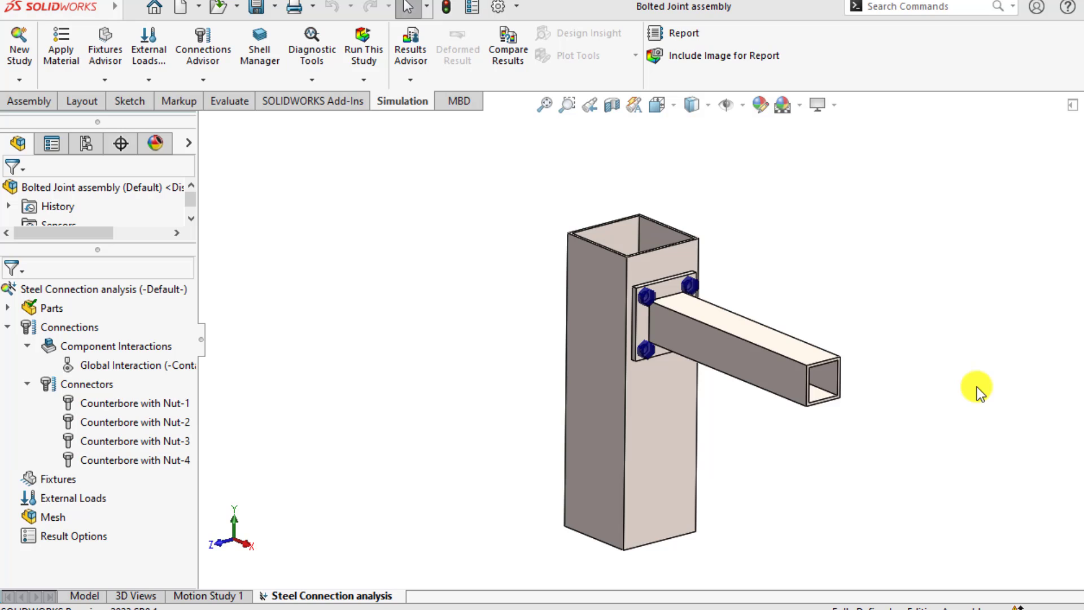
Apply a Fixed Geometry fixture to the column's bottom face
{"action": "right_click", "coordinate": [47, 479]}
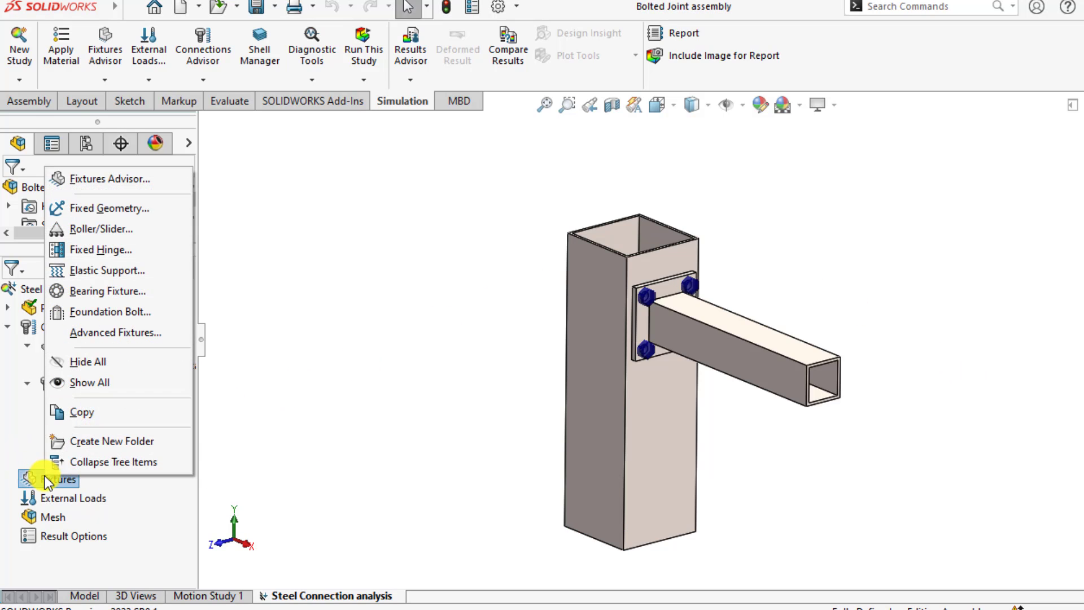
{"action": "left_click", "coordinate": [106, 206]}
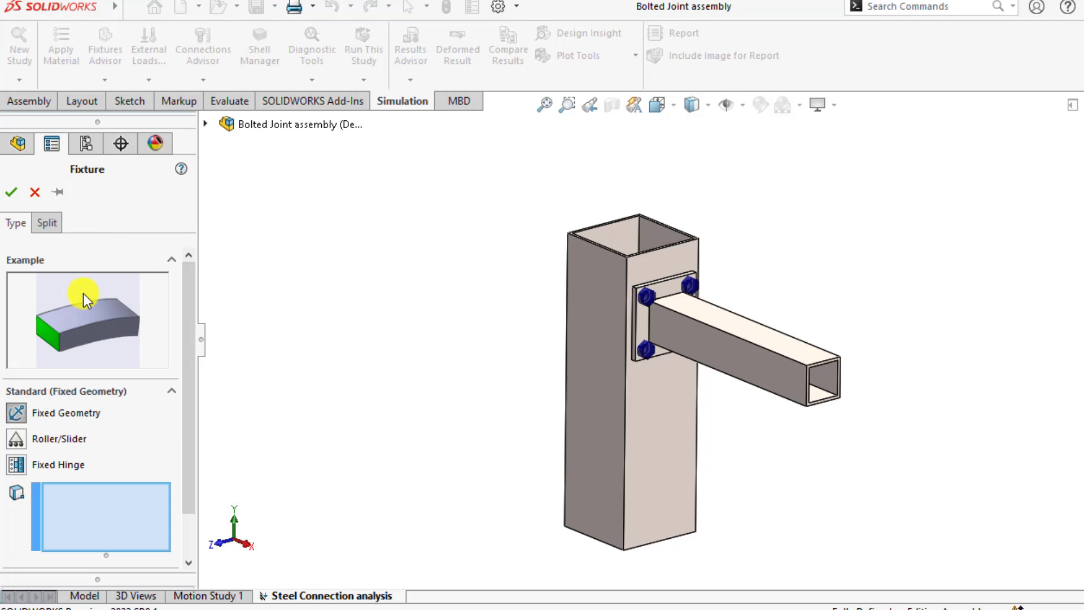
{"action": "middle_click_drag", "start_coordinate": [476, 446], "coordinate": [621, 485]}
{"action": "scroll", "coordinate": [648, 479], "scroll_direction": "down", "scroll_amount": 6}
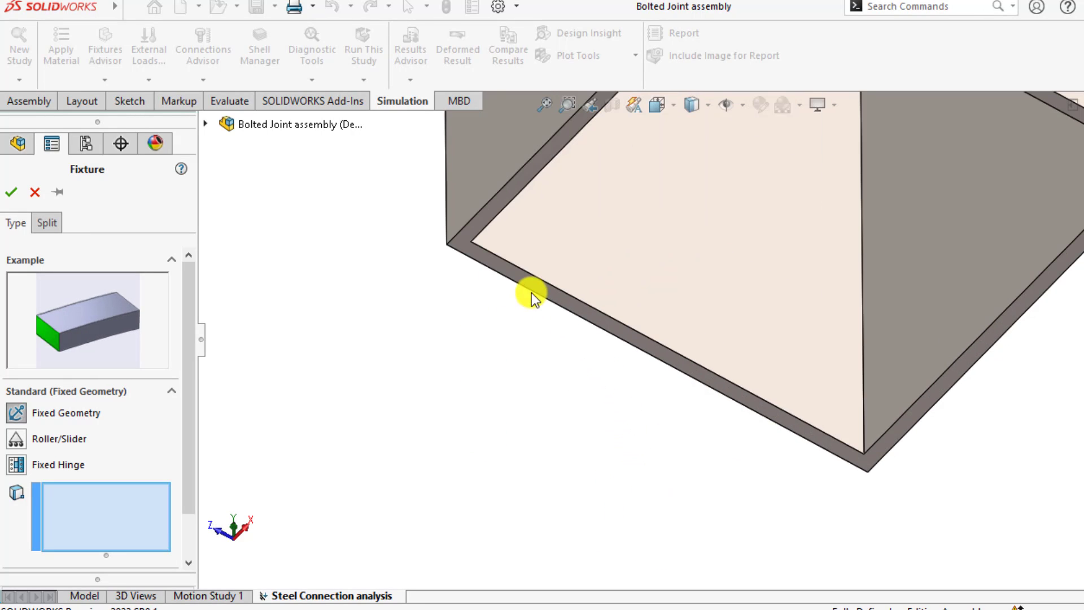
{"action": "left_click", "coordinate": [465, 247]}
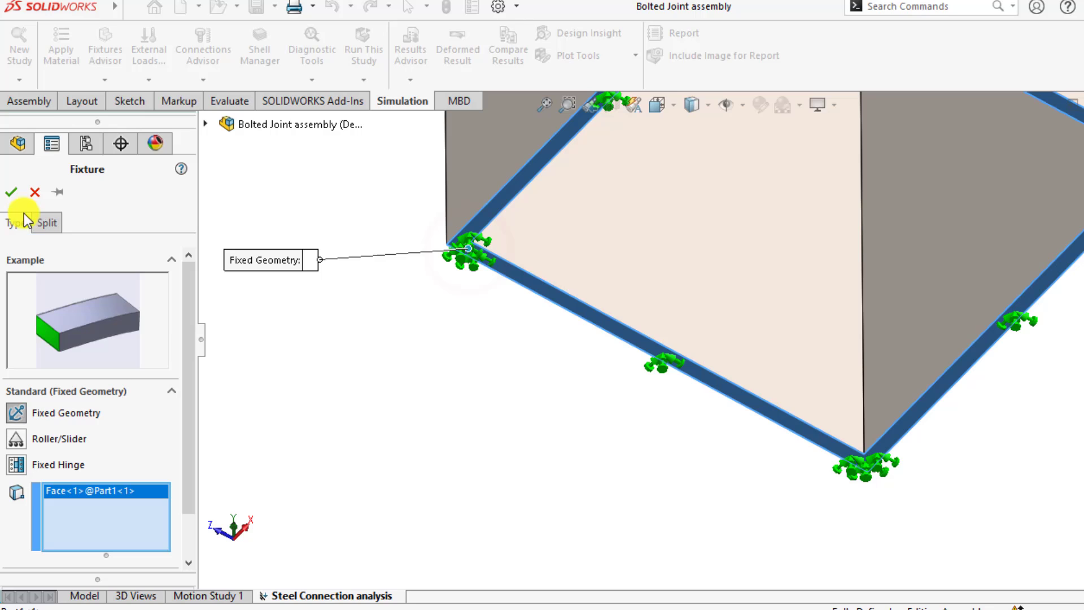
{"action": "left_click", "coordinate": [11, 192]}
{"action": "scroll", "coordinate": [409, 329], "scroll_direction": "up", "scroll_amount": 5}
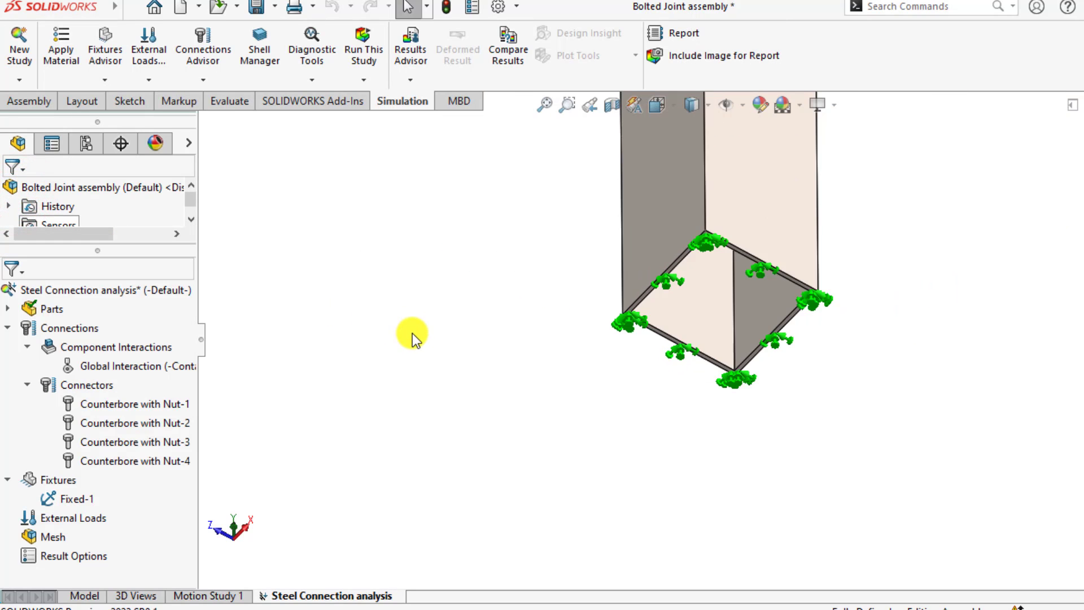
{"action": "middle_click_drag", "start_coordinate": [416, 327], "coordinate": [767, 285]}
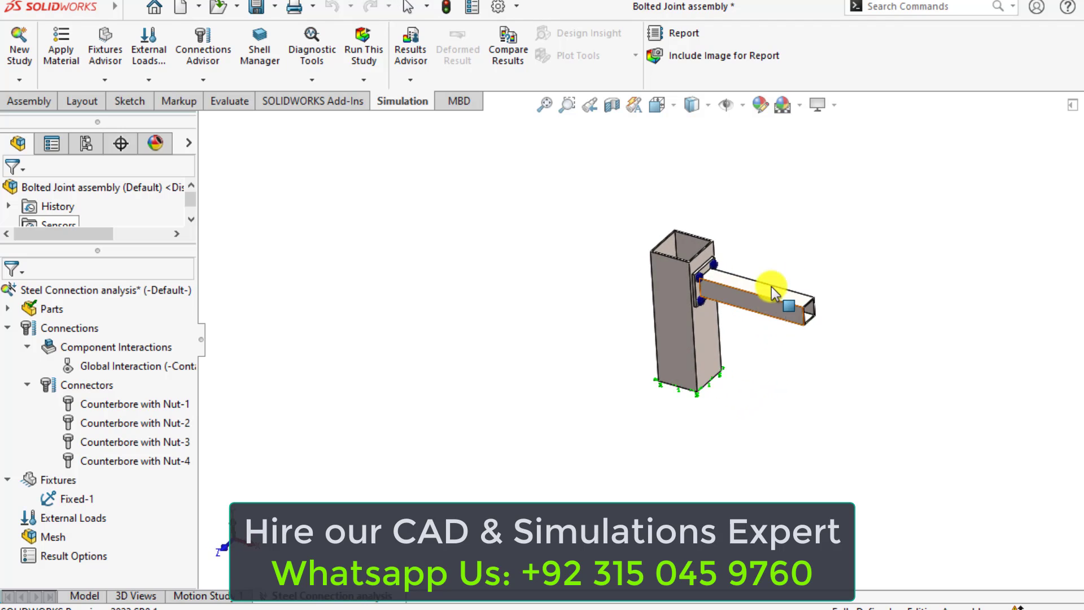
{"action": "scroll", "coordinate": [767, 285], "scroll_direction": "down", "scroll_amount": 2}
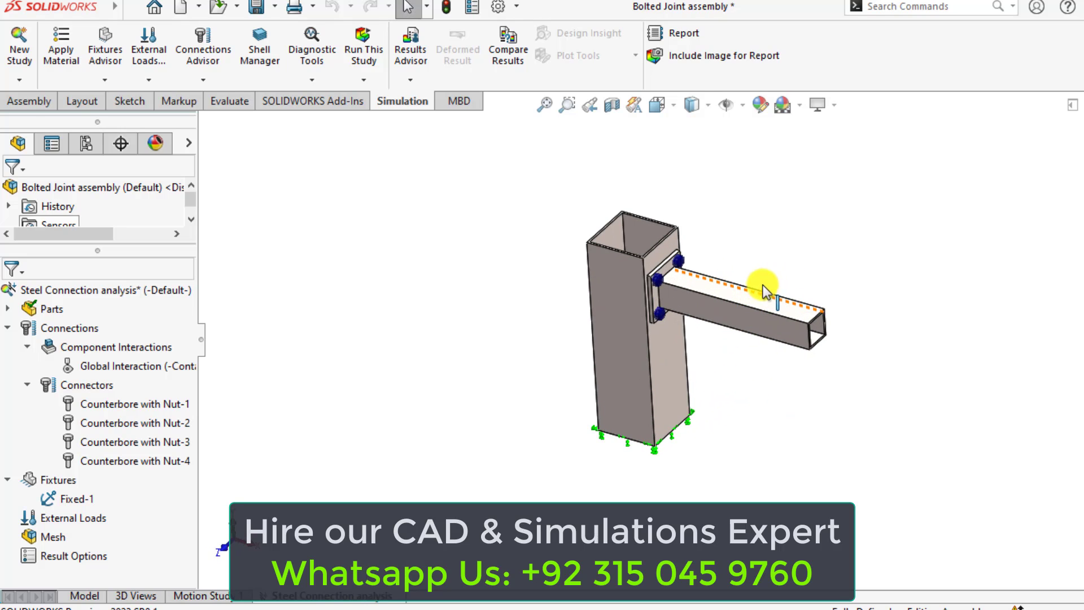
Apply a 2,000 N normal force to the beam's top face
{"action": "right_click", "coordinate": [79, 518]}
{"action": "left_click", "coordinate": [117, 135]}
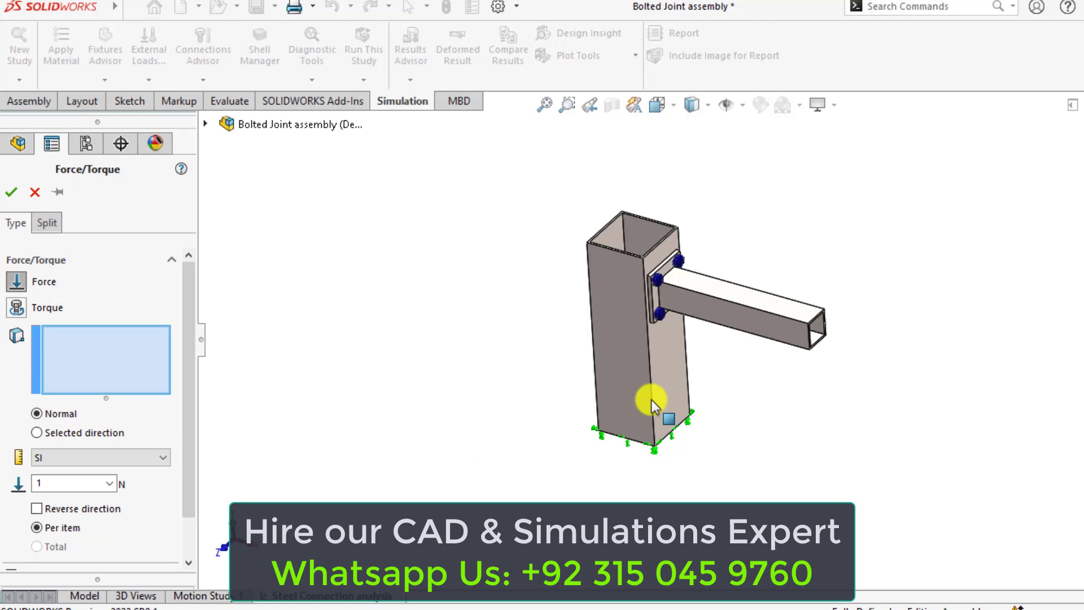
{"action": "left_click", "coordinate": [735, 293]}
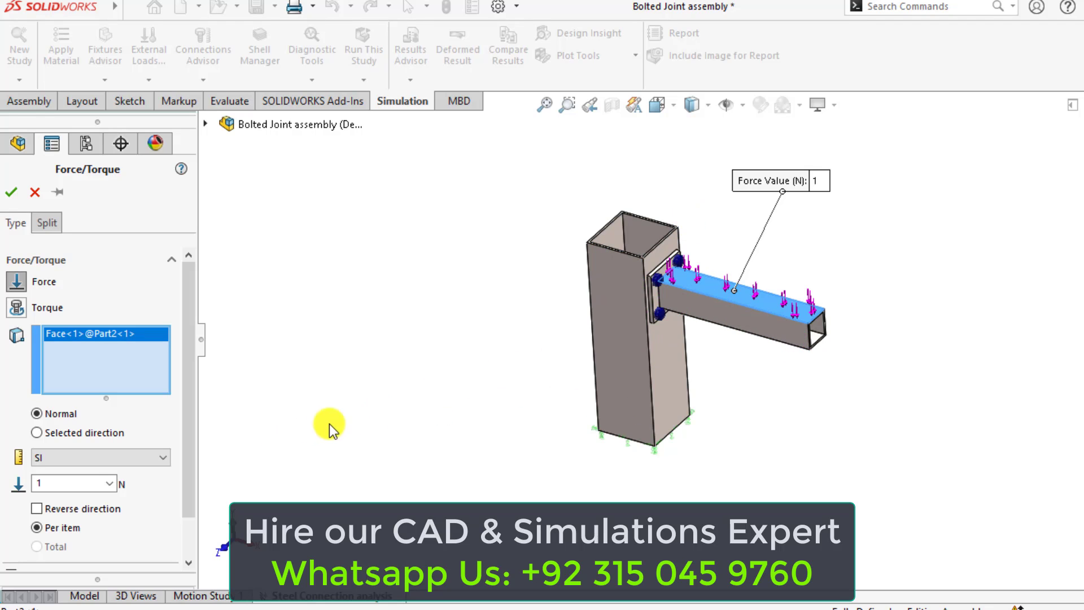
{"action": "left_click", "coordinate": [52, 485]}
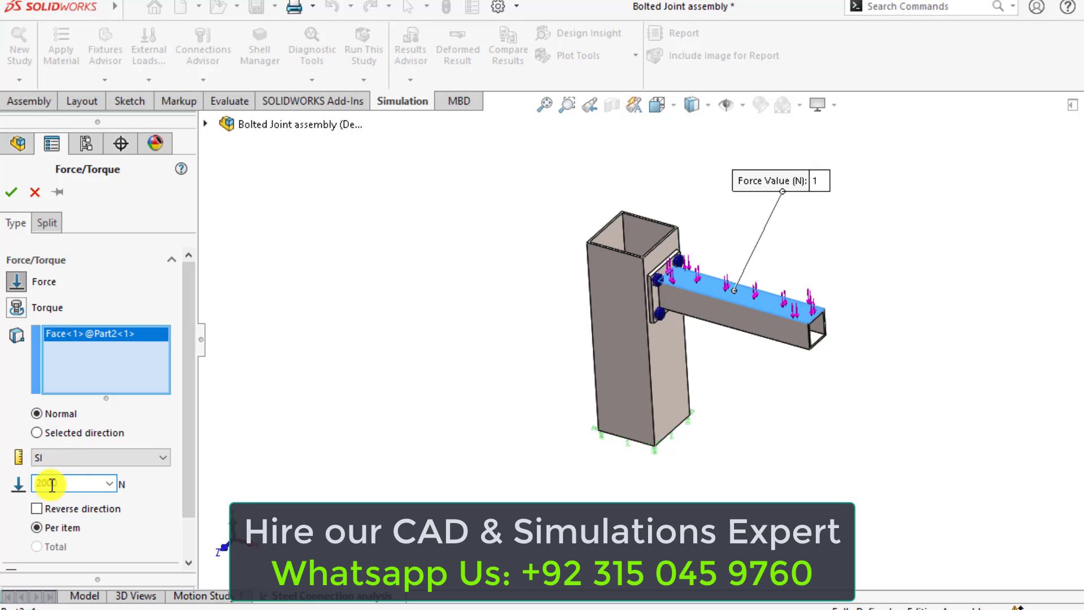
{"action": "left_click", "coordinate": [11, 192]}
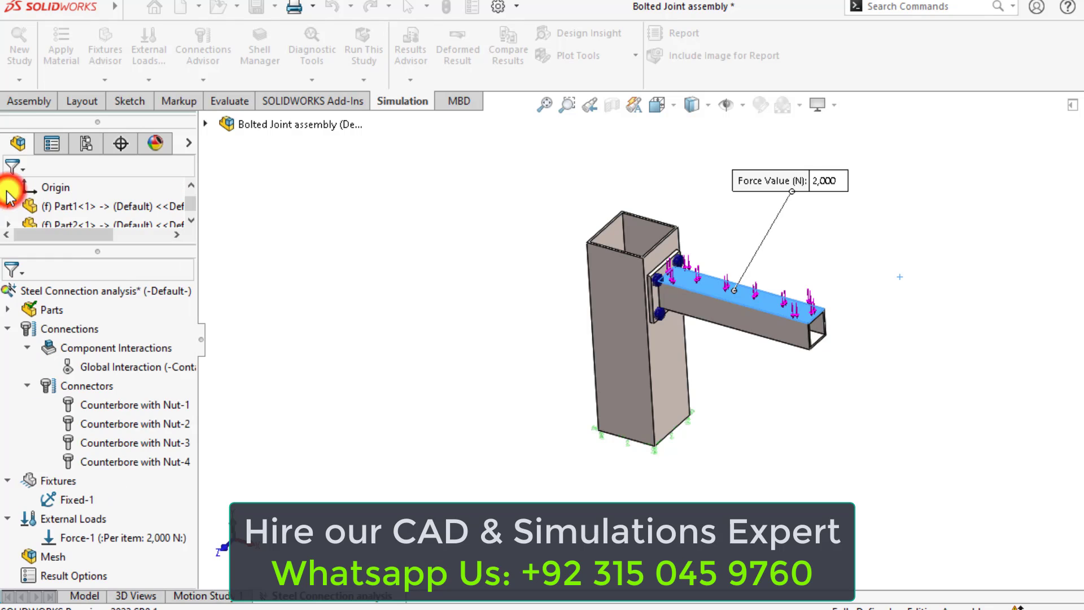
{"action": "left_click", "coordinate": [342, 321]}
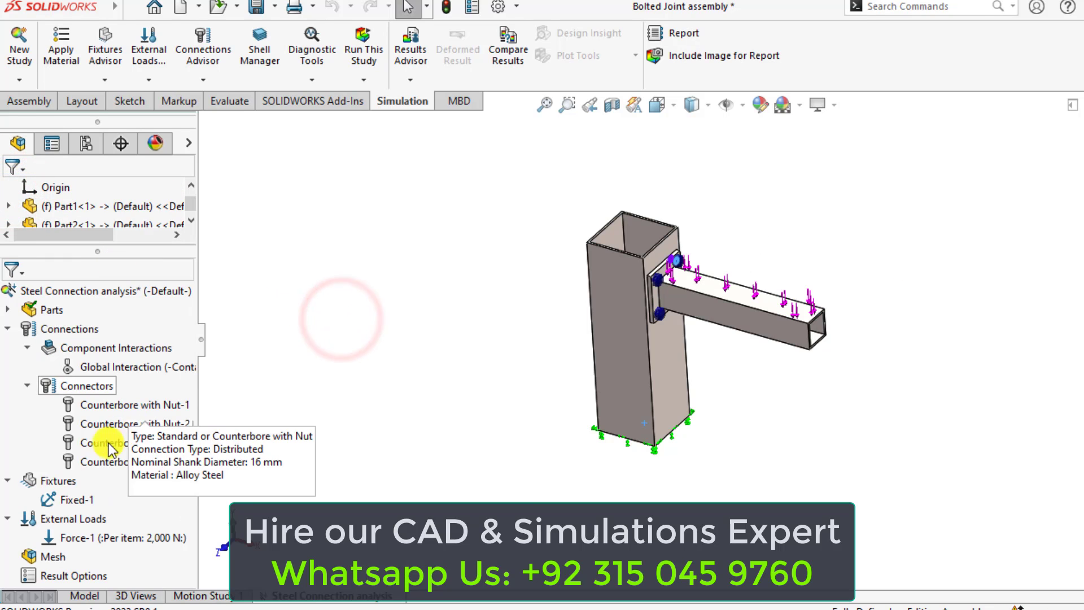
Generate a curvature-based mesh of the assembly and orbit to inspect it
{"action": "right_click", "coordinate": [41, 556]}
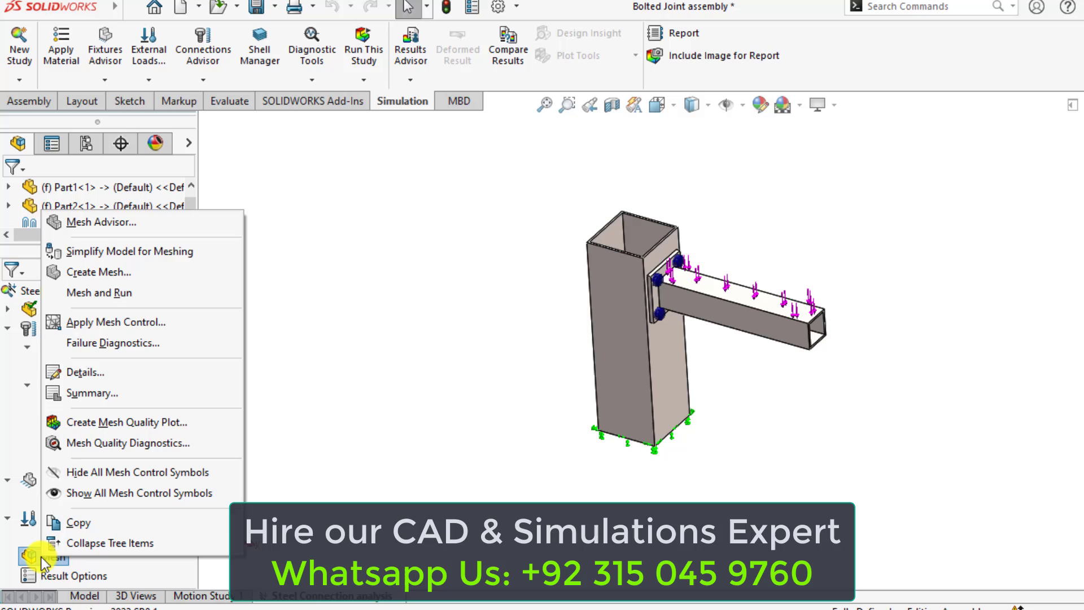
{"action": "left_click", "coordinate": [113, 273]}
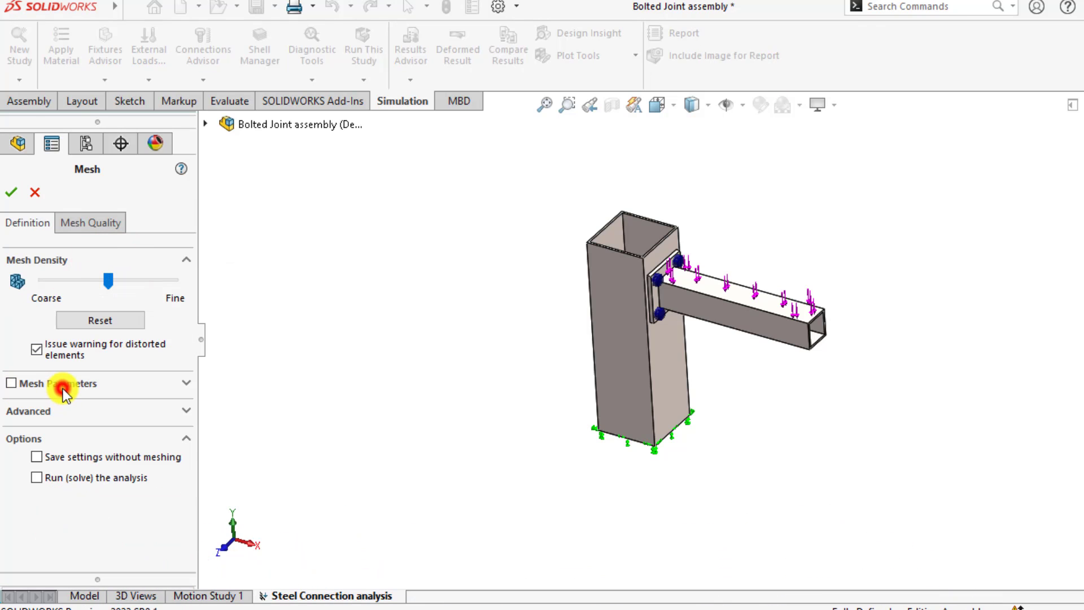
{"action": "left_click", "coordinate": [64, 389]}
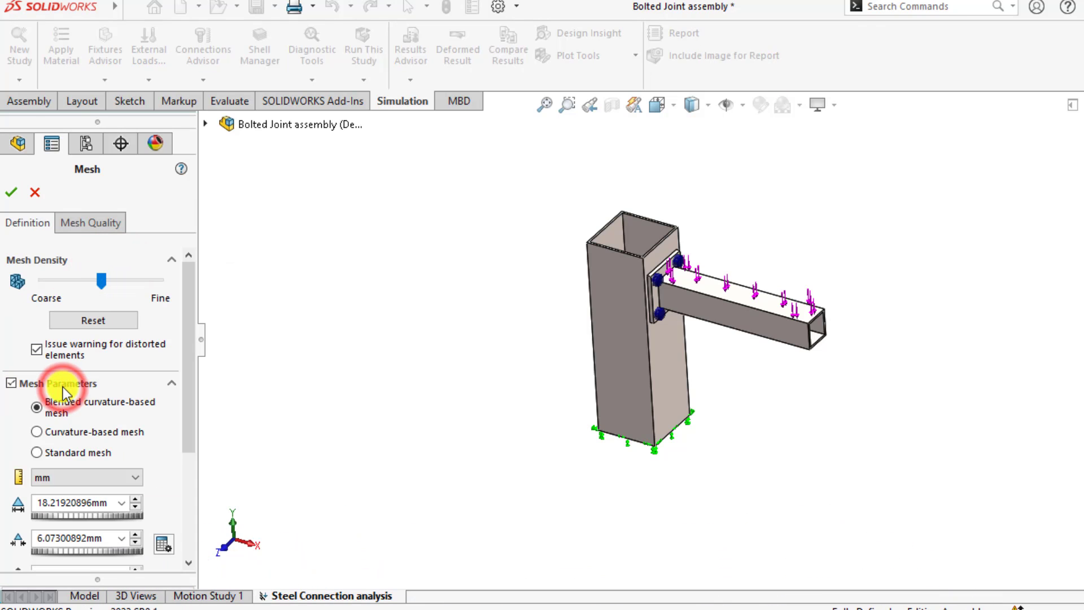
{"action": "left_click", "coordinate": [36, 431]}
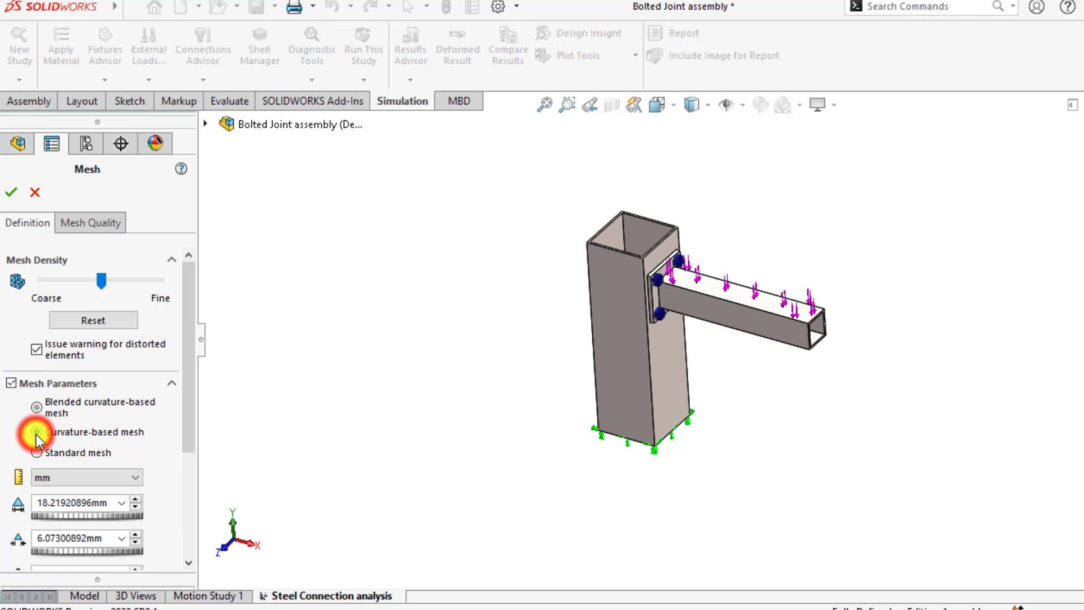
{"action": "left_click", "coordinate": [10, 196]}
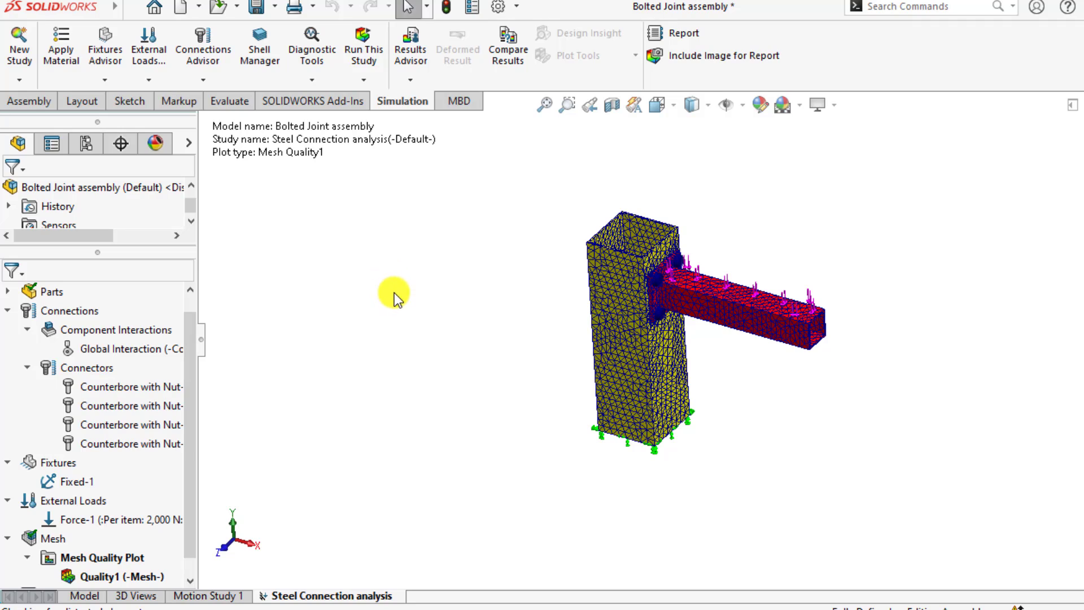
{"action": "middle_click_drag", "start_coordinate": [416, 297], "coordinate": [459, 272]}
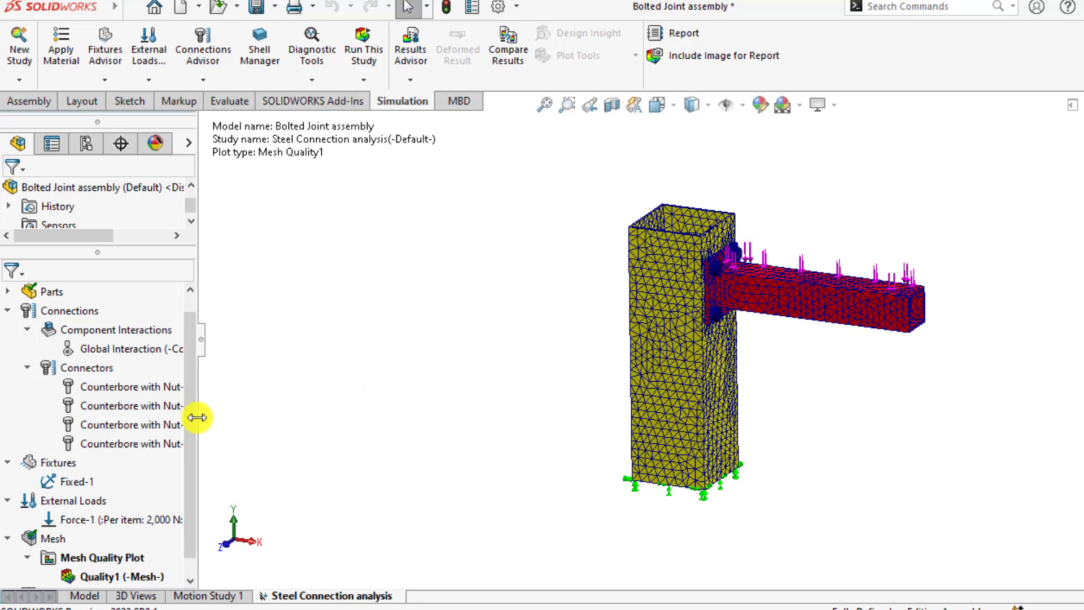
{"action": "left_click_drag", "start_coordinate": [191, 443], "coordinate": [187, 492]}
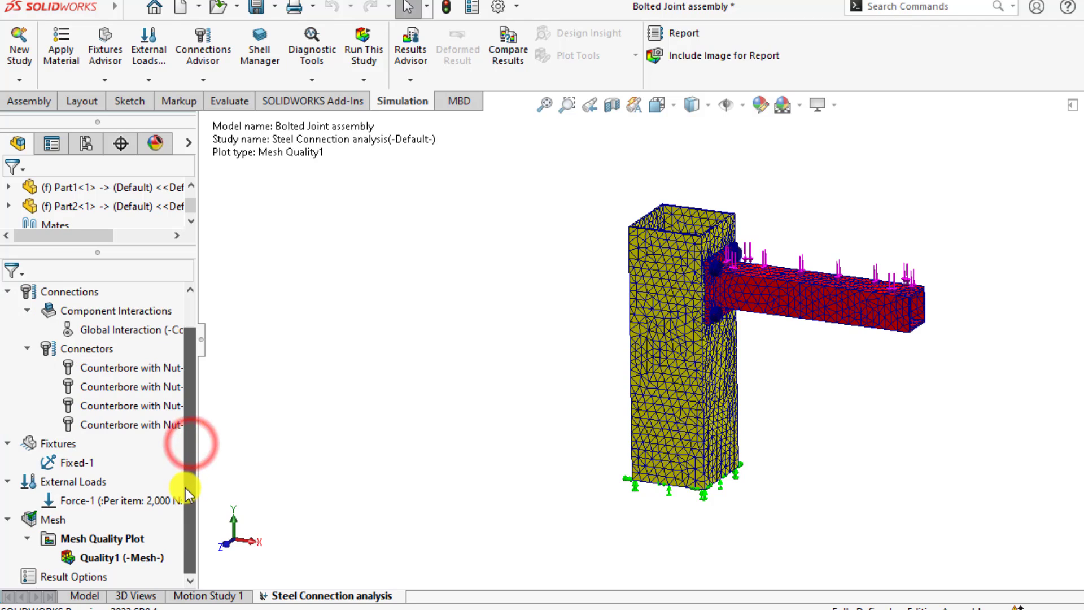
Run the study, accepting the zero bolt pre-load warning
{"action": "left_click", "coordinate": [361, 54]}
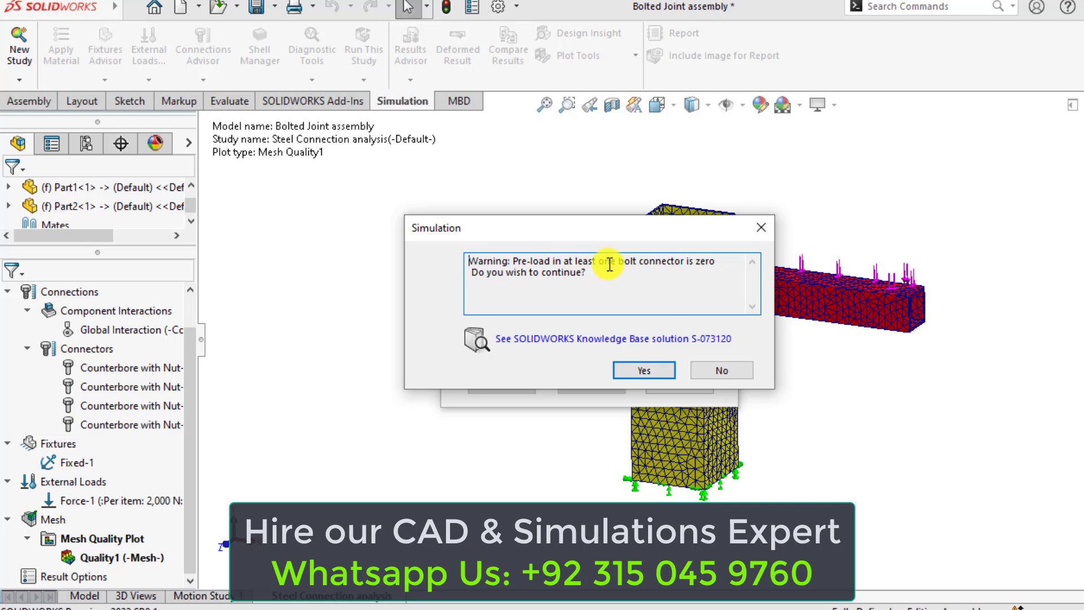
{"action": "left_click", "coordinate": [648, 373]}
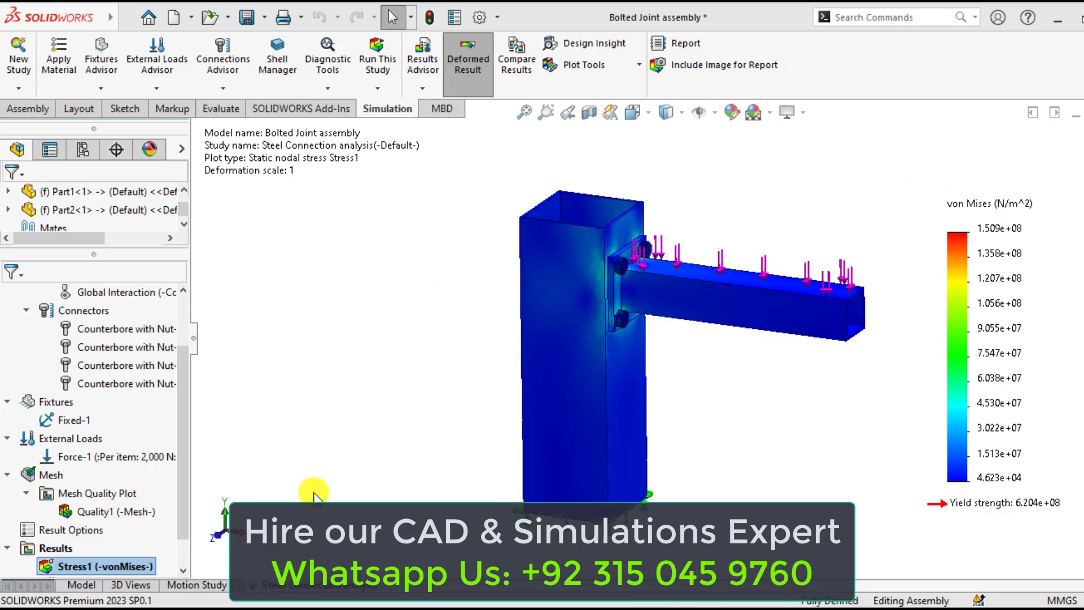
Set Stress1 units to N/mm^2 (MPa) and its legend number format to floating
{"action": "right_click", "coordinate": [102, 568]}
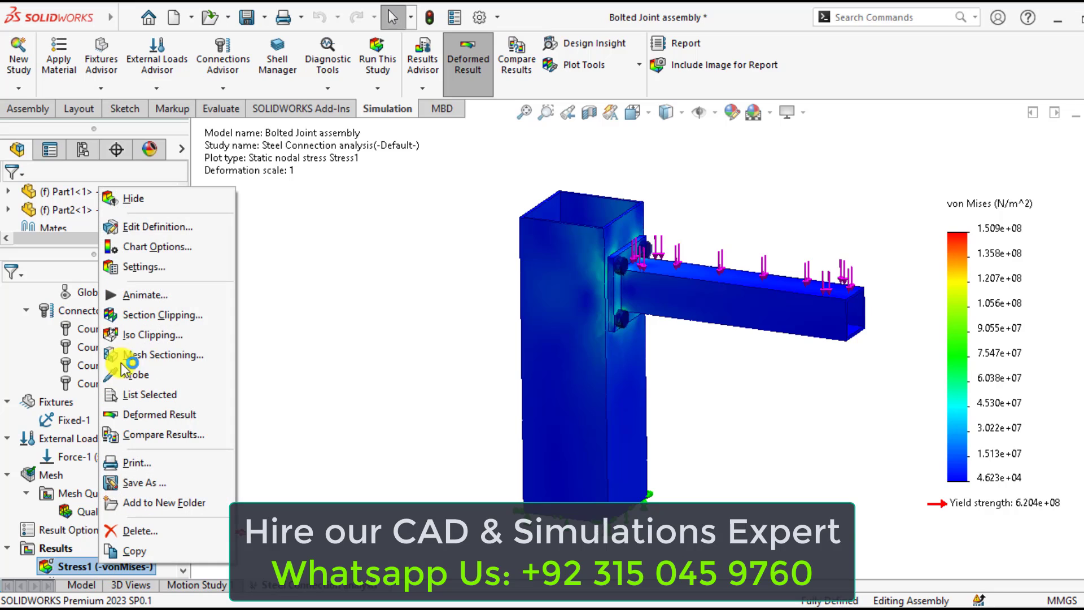
{"action": "left_click", "coordinate": [141, 225]}
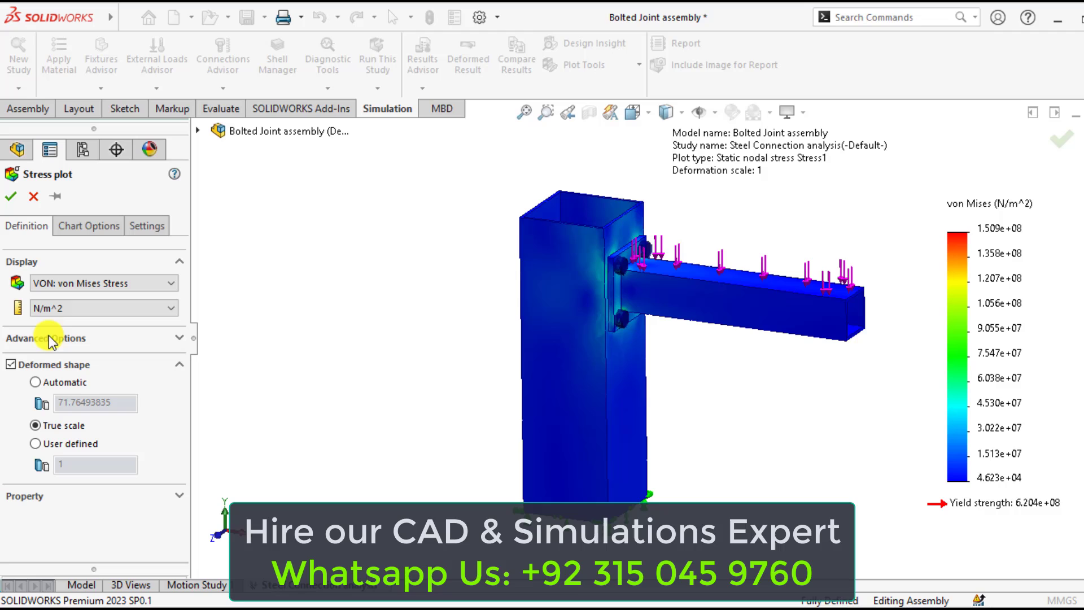
{"action": "left_click", "coordinate": [82, 307]}
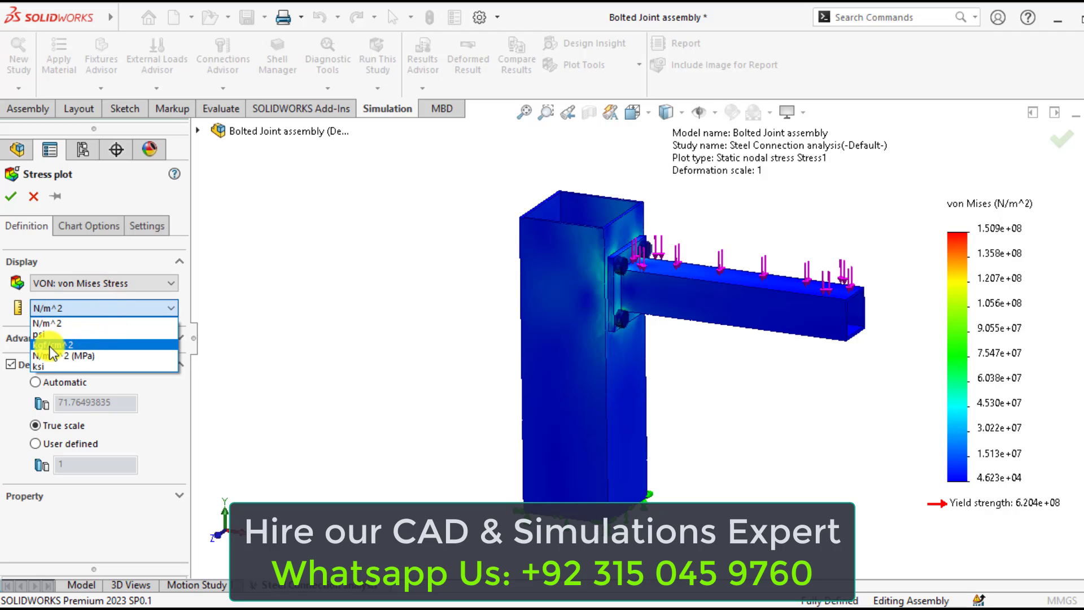
{"action": "left_click", "coordinate": [63, 357]}
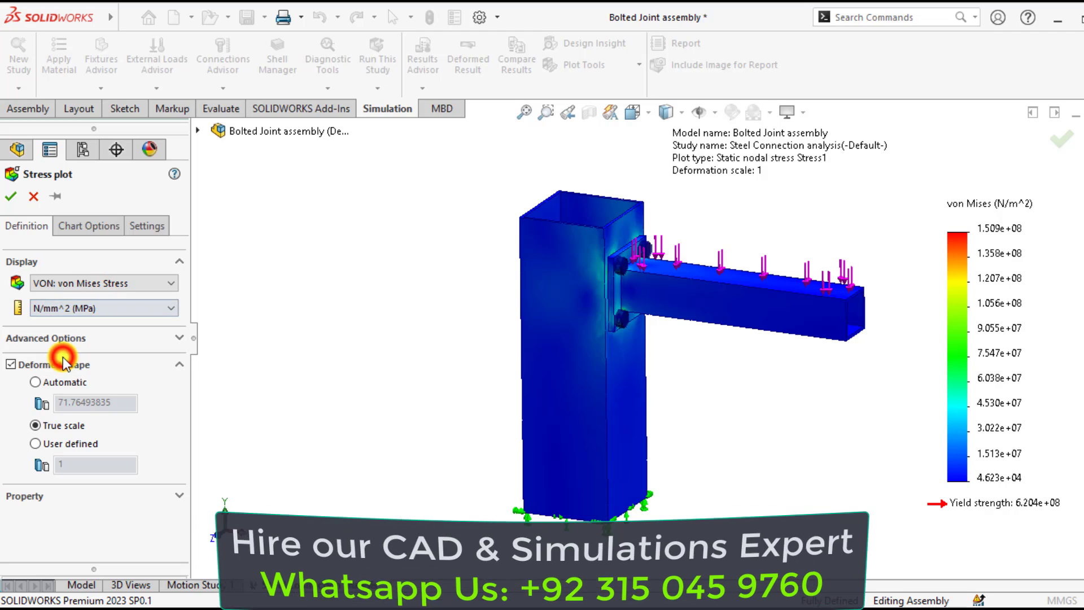
{"action": "left_click", "coordinate": [87, 223]}
{"action": "scroll", "coordinate": [72, 369], "scroll_direction": "down", "scroll_amount": 5}
{"action": "left_click", "coordinate": [62, 487]}
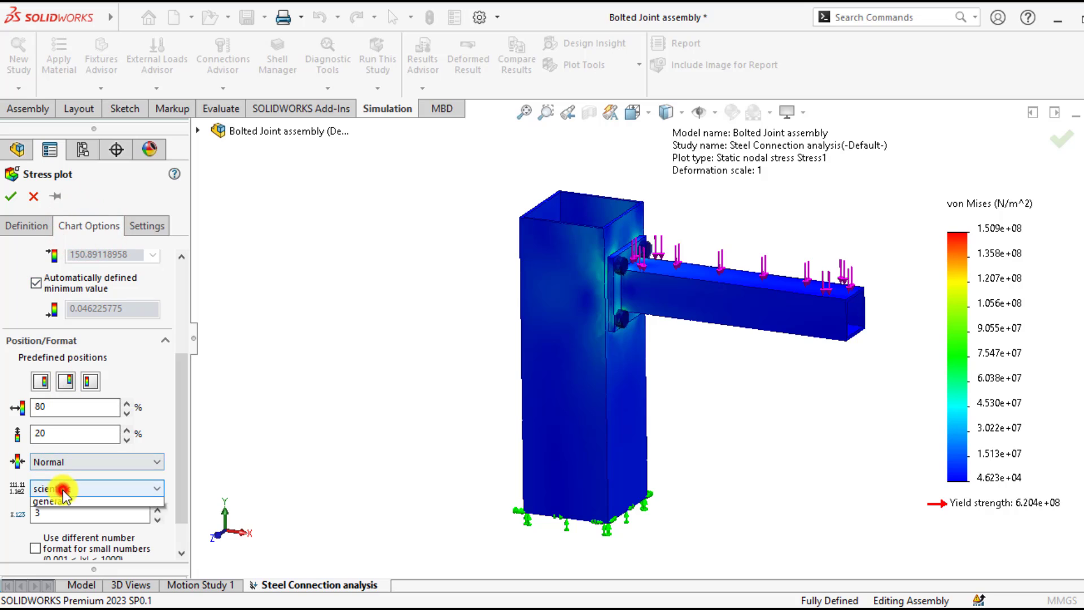
{"action": "left_click", "coordinate": [54, 514]}
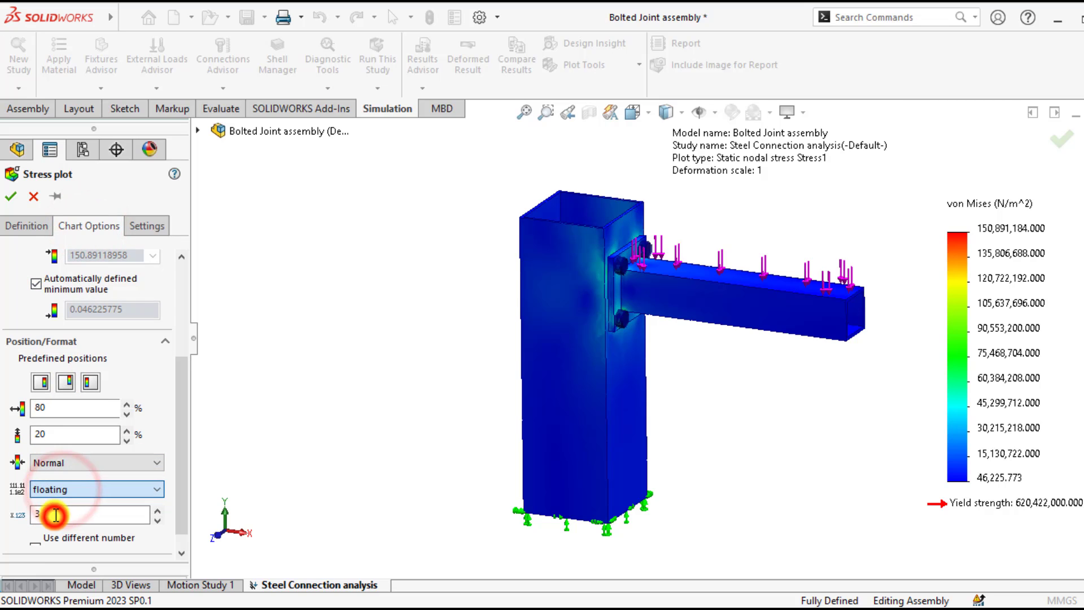
{"action": "left_click", "coordinate": [10, 196]}
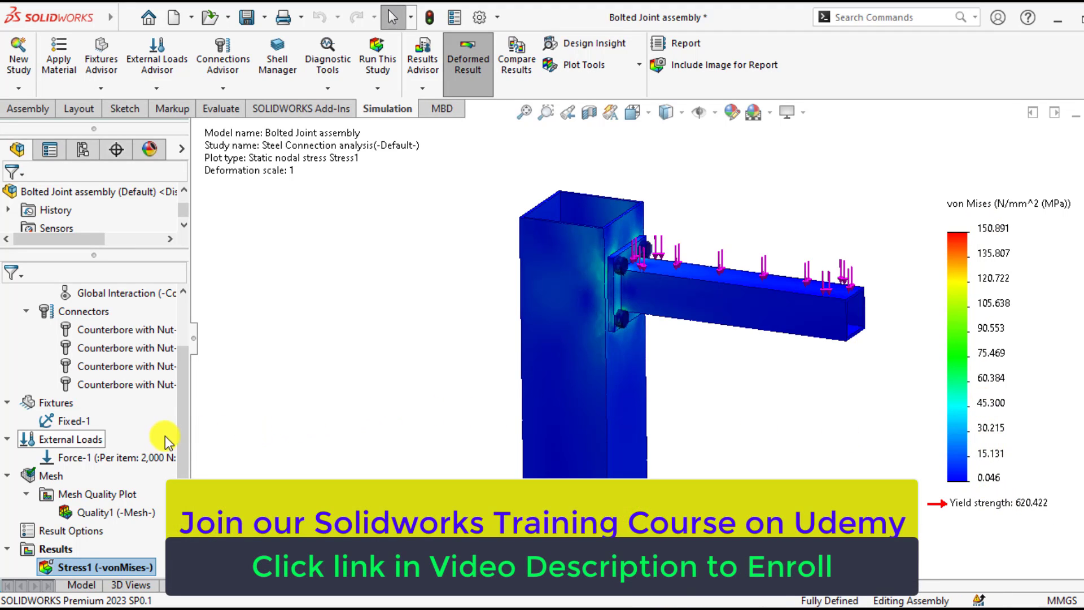
Show Displacement1 with a user-defined deformation scale of 250
{"action": "left_click_drag", "start_coordinate": [178, 438], "coordinate": [178, 462]}
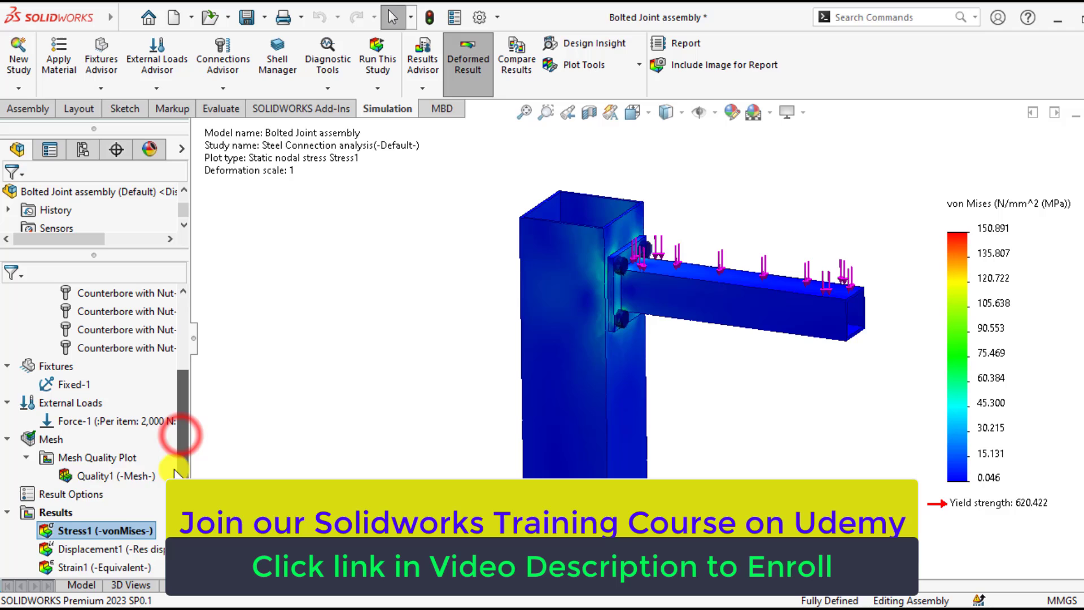
{"action": "double_click", "coordinate": [80, 550]}
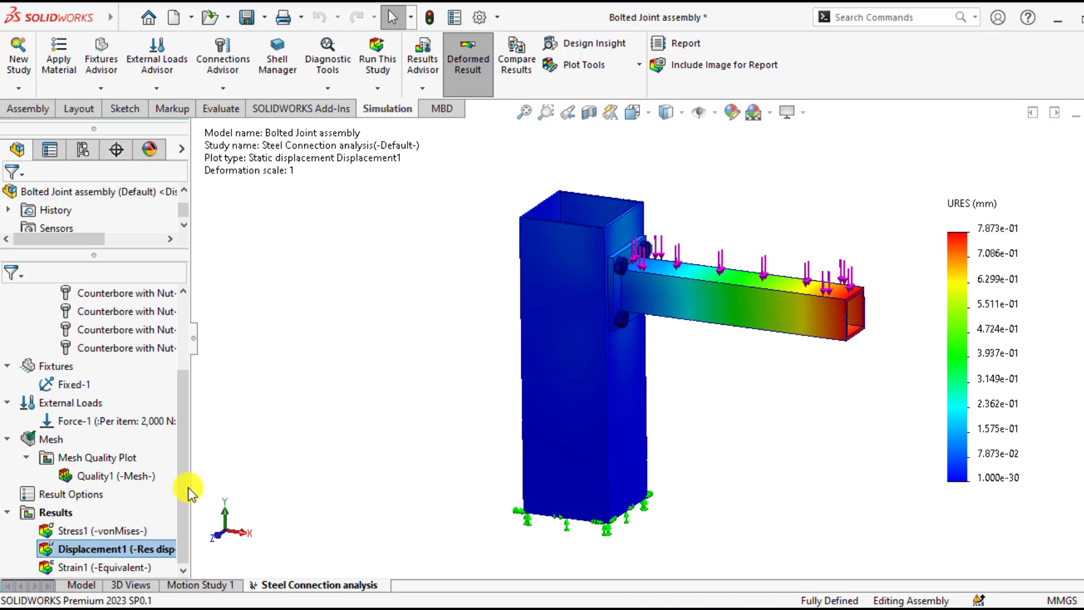
{"action": "right_click", "coordinate": [98, 550]}
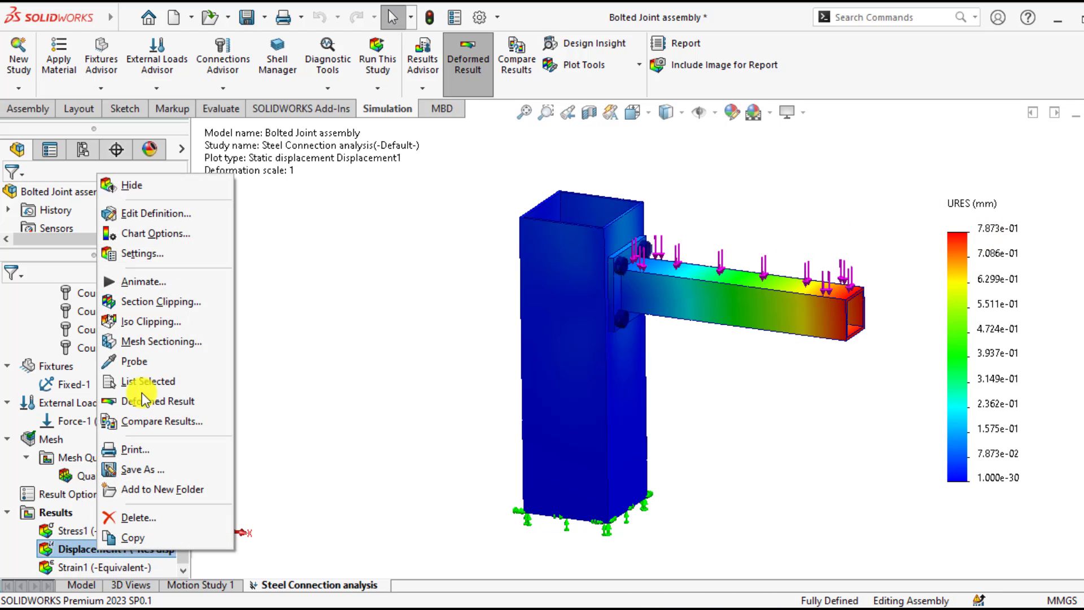
{"action": "left_click", "coordinate": [134, 219]}
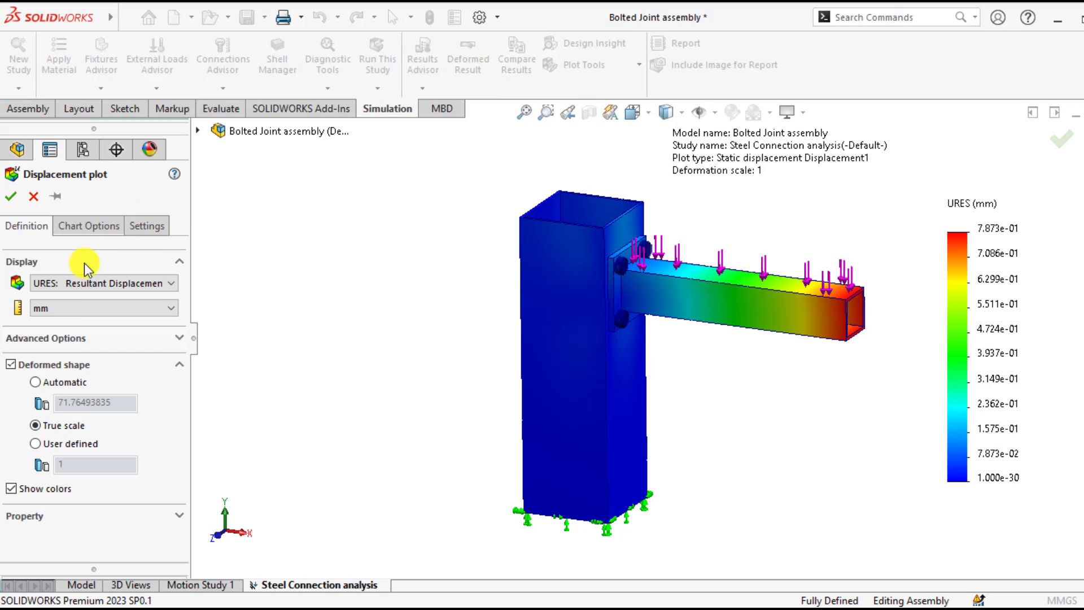
{"action": "left_click", "coordinate": [37, 445]}
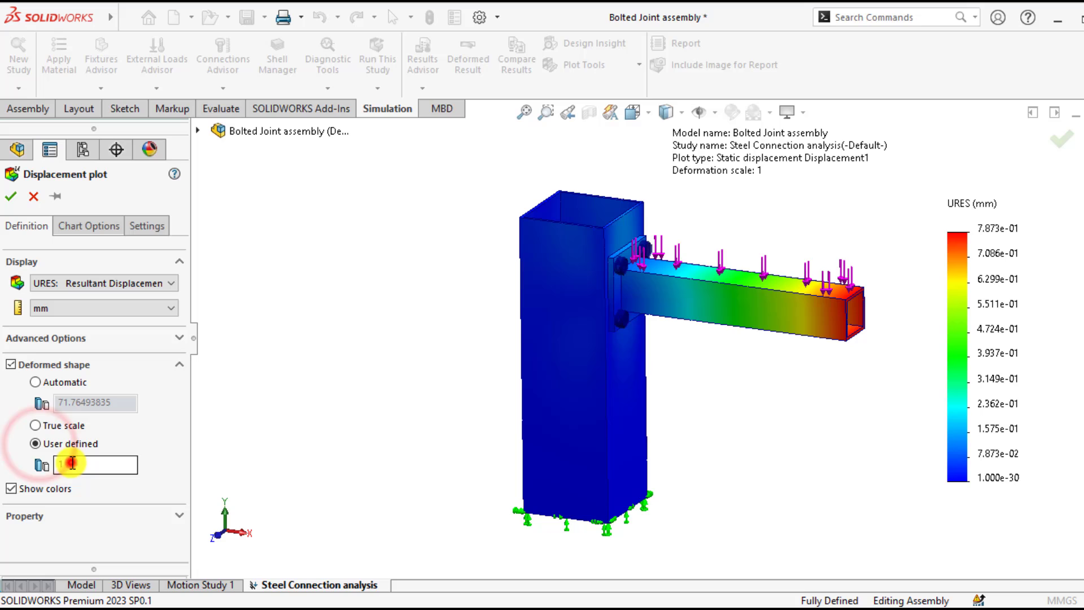
{"action": "left_click", "coordinate": [68, 460]}
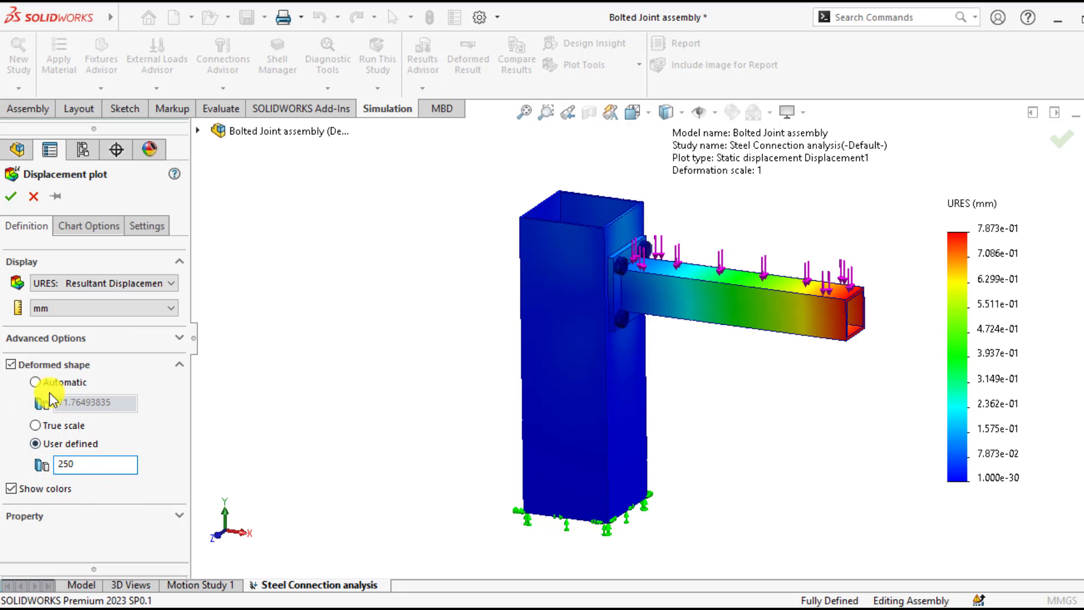
{"action": "left_click", "coordinate": [13, 198]}
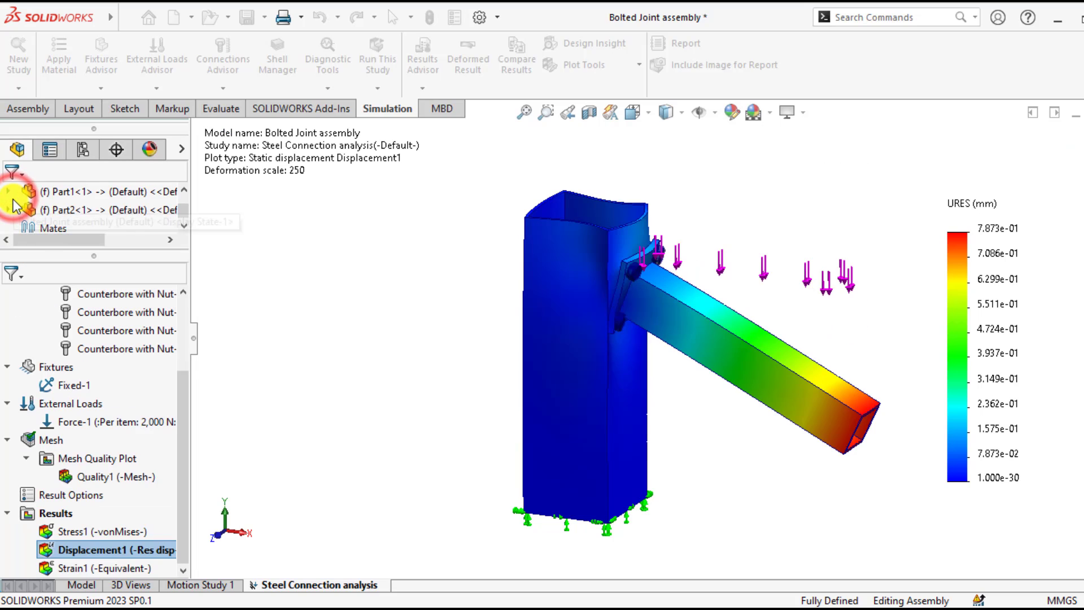
Change the Displacement1 deformation scale from 250 to 150
{"action": "right_click", "coordinate": [72, 552]}
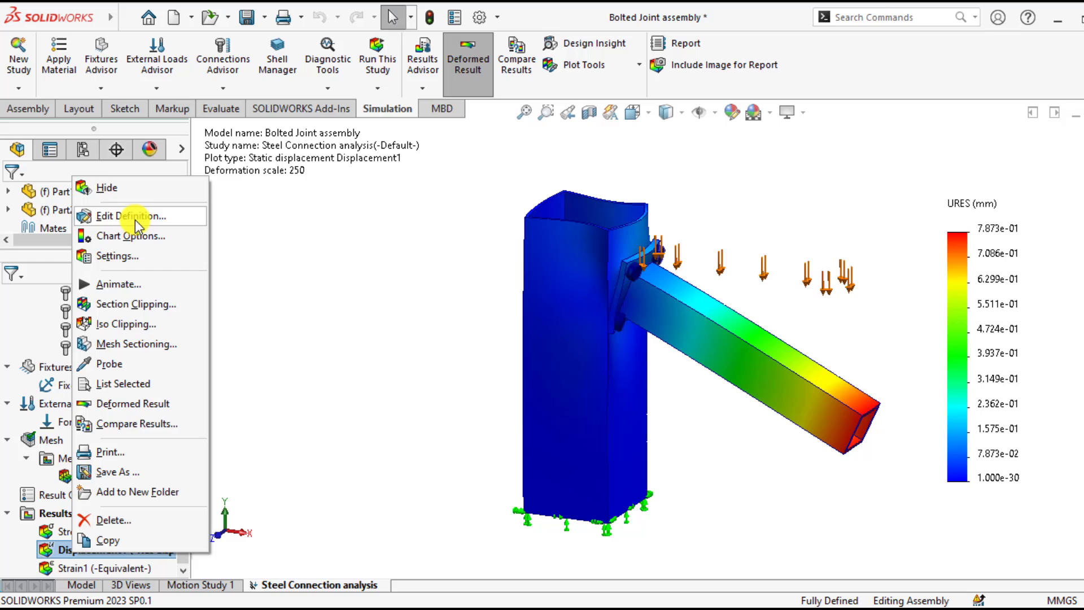
{"action": "left_click", "coordinate": [128, 216]}
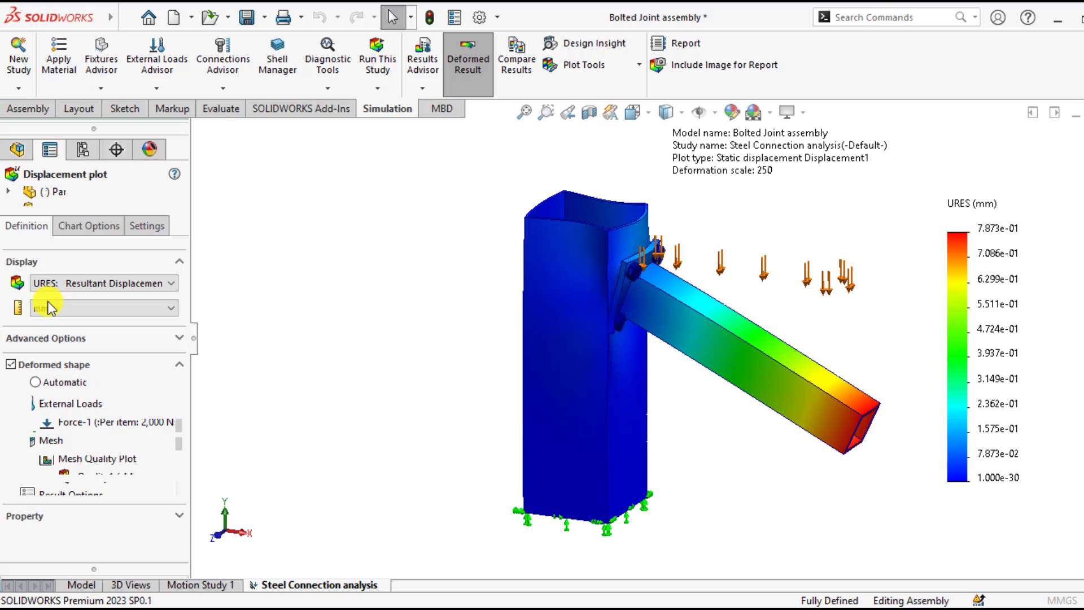
{"action": "left_click_drag", "start_coordinate": [82, 464], "coordinate": [32, 448]}
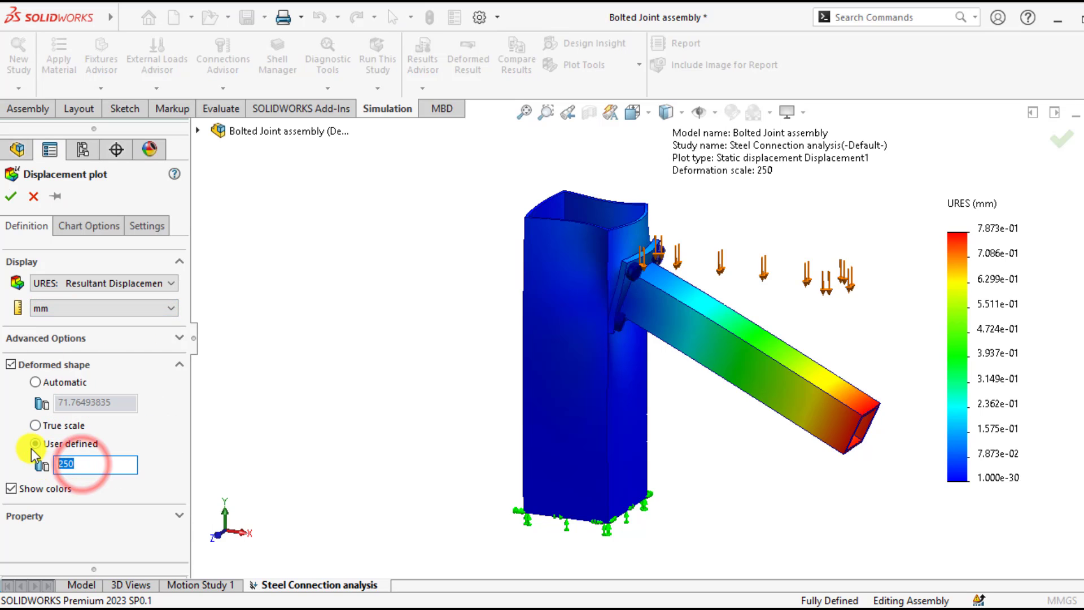
{"action": "type", "text": "150"}
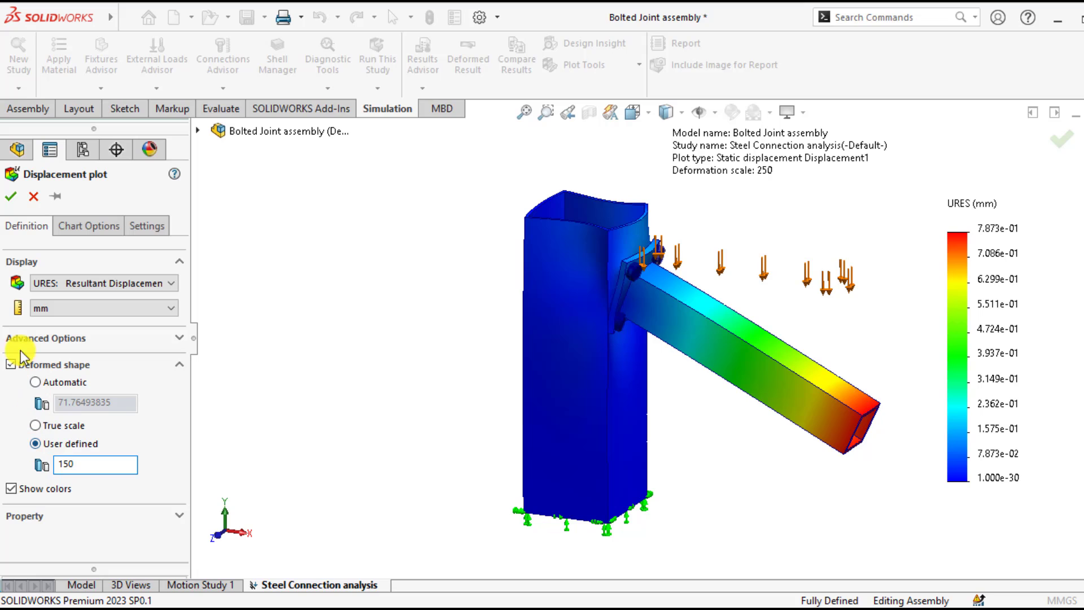
{"action": "left_click", "coordinate": [11, 196]}
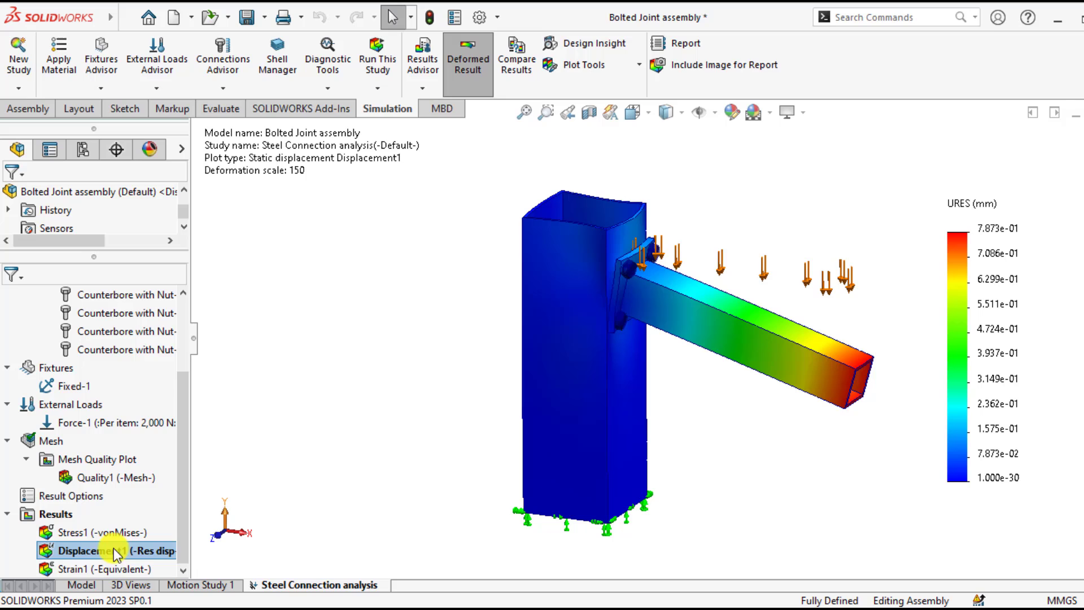
Play and then close an animation of the 150× deformed Displacement1 plot
{"action": "right_click", "coordinate": [83, 552]}
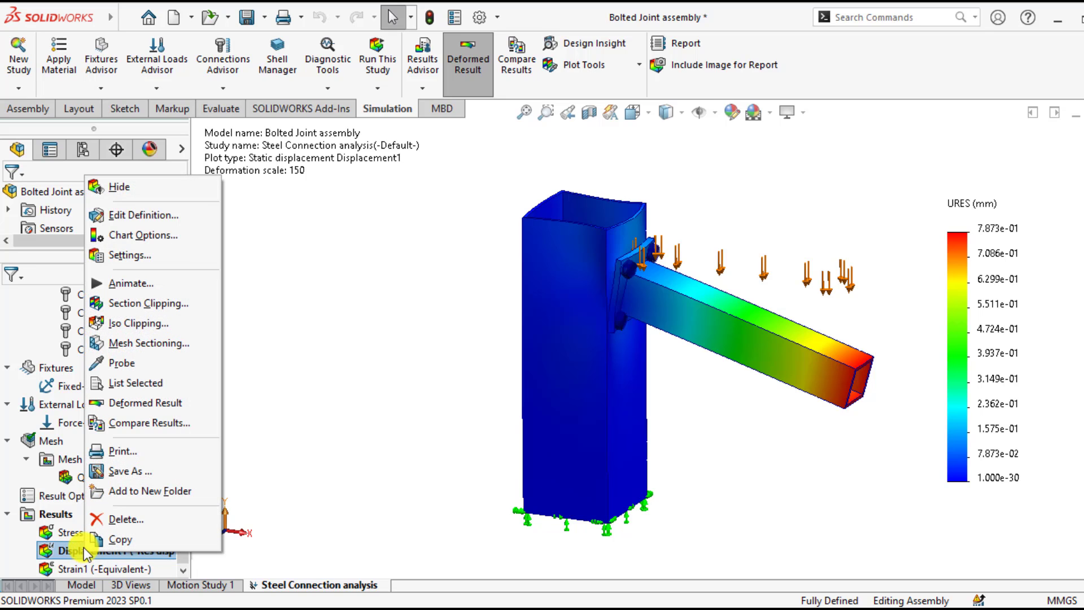
{"action": "left_click", "coordinate": [127, 285]}
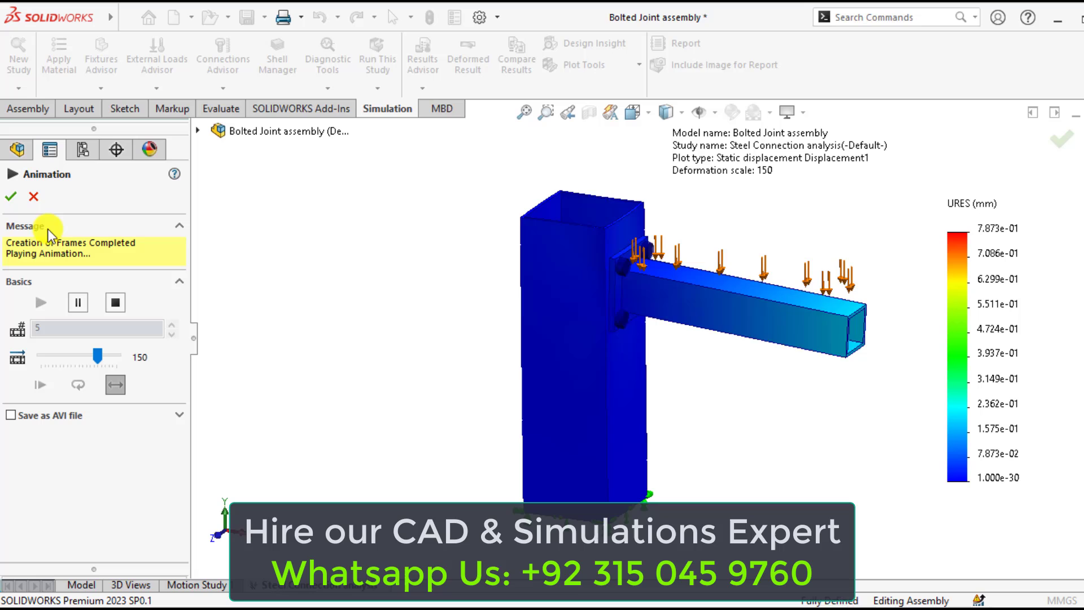
{"action": "left_click", "coordinate": [9, 196]}
{"action": "left_click", "coordinate": [378, 346]}
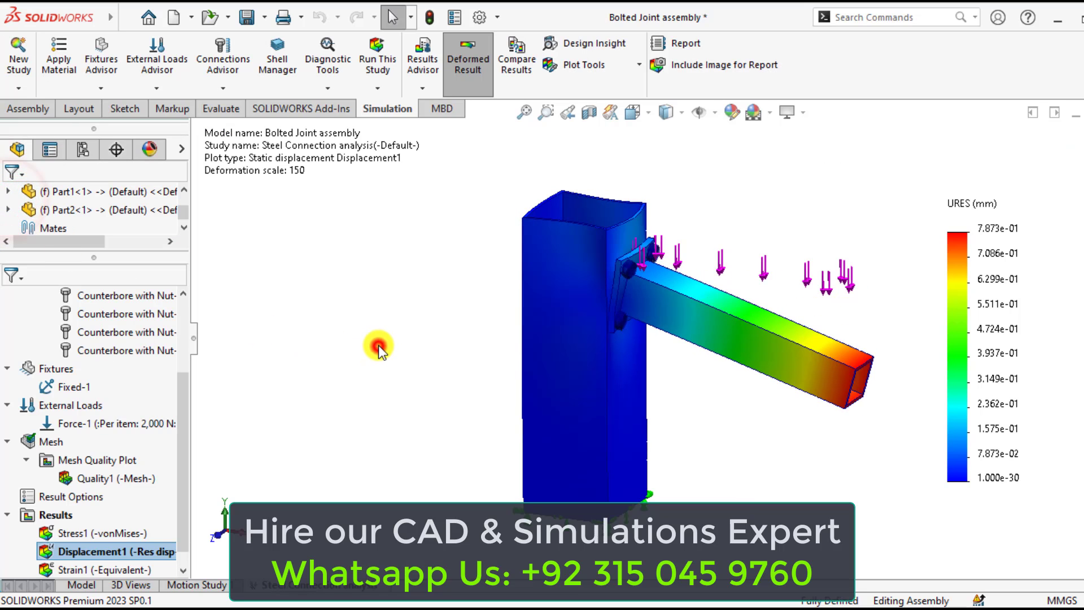
{"action": "left_click_drag", "start_coordinate": [181, 415], "coordinate": [180, 441]}
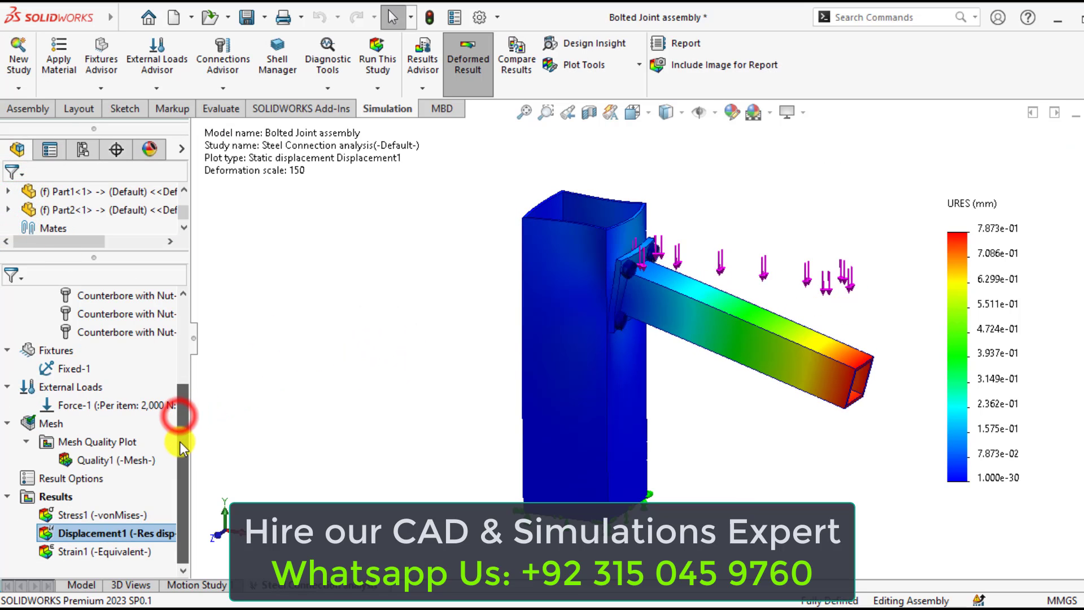
List connector forces and place a Counterbore with Nut-1 callout (2,097.7 N shear, 2,855.6 N axial) left of the column
{"action": "right_click", "coordinate": [57, 497]}
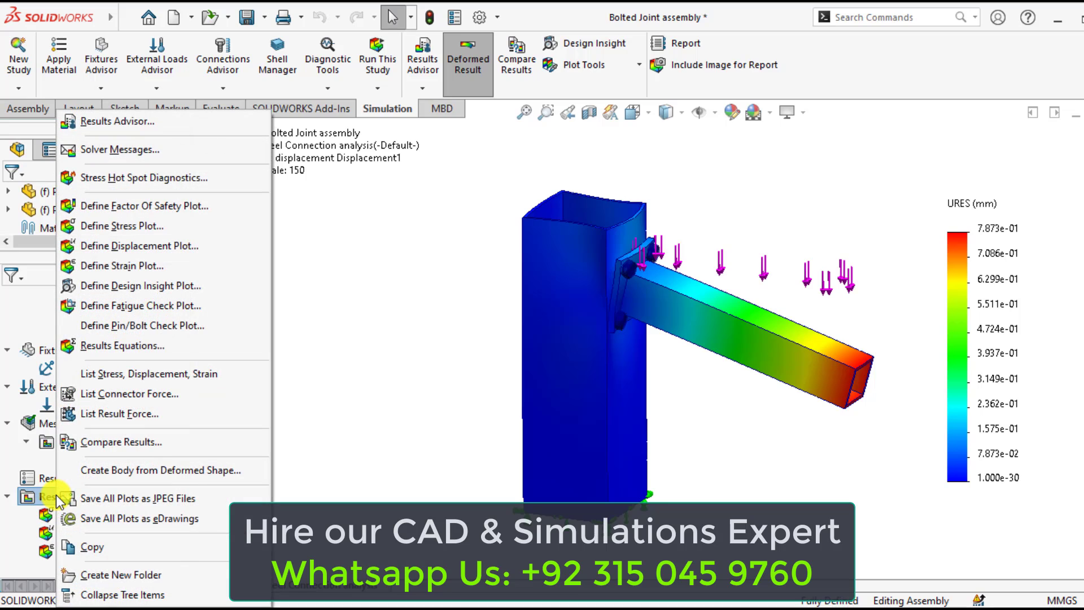
{"action": "left_click", "coordinate": [107, 395]}
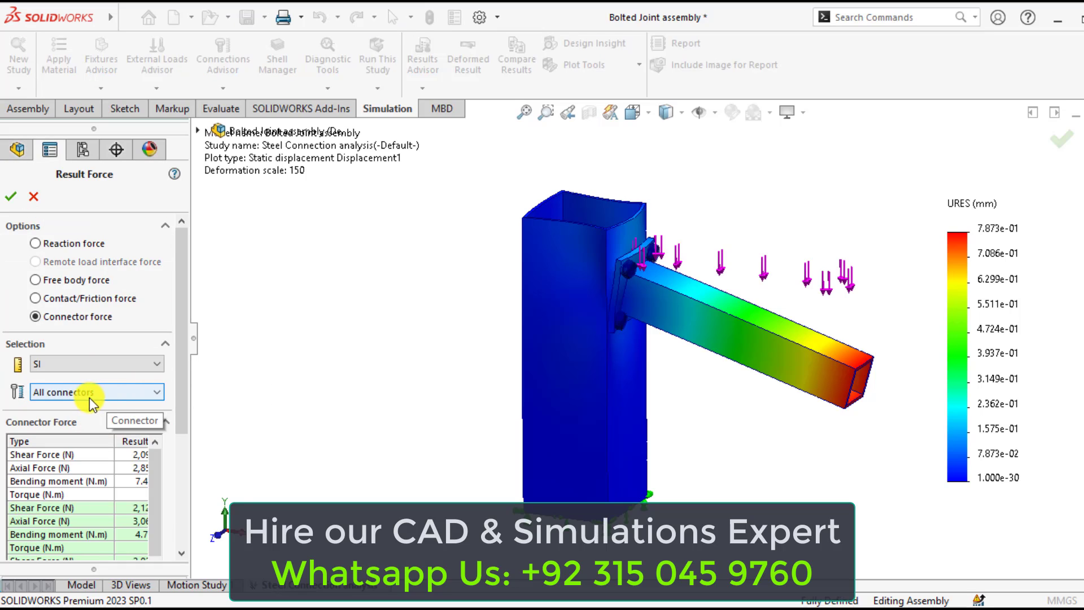
{"action": "left_click", "coordinate": [102, 391]}
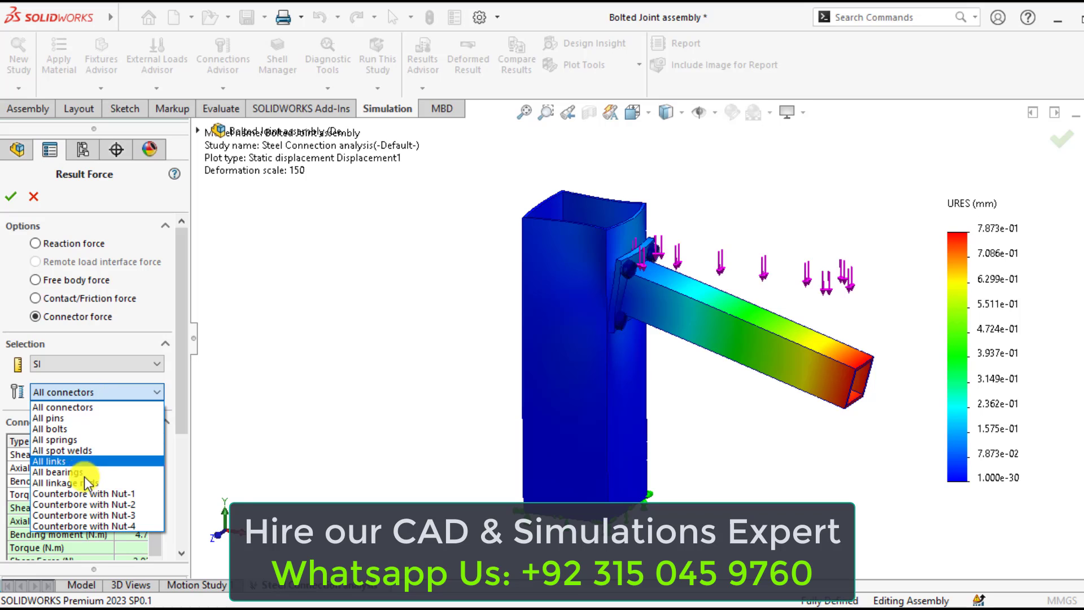
{"action": "left_click", "coordinate": [83, 496]}
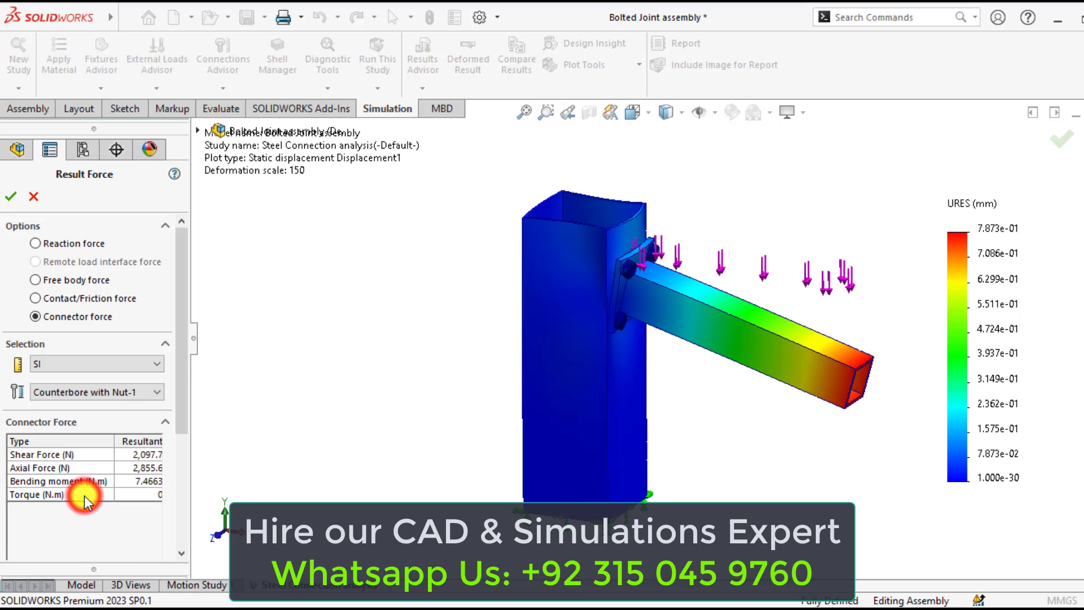
{"action": "left_click", "coordinate": [75, 452]}
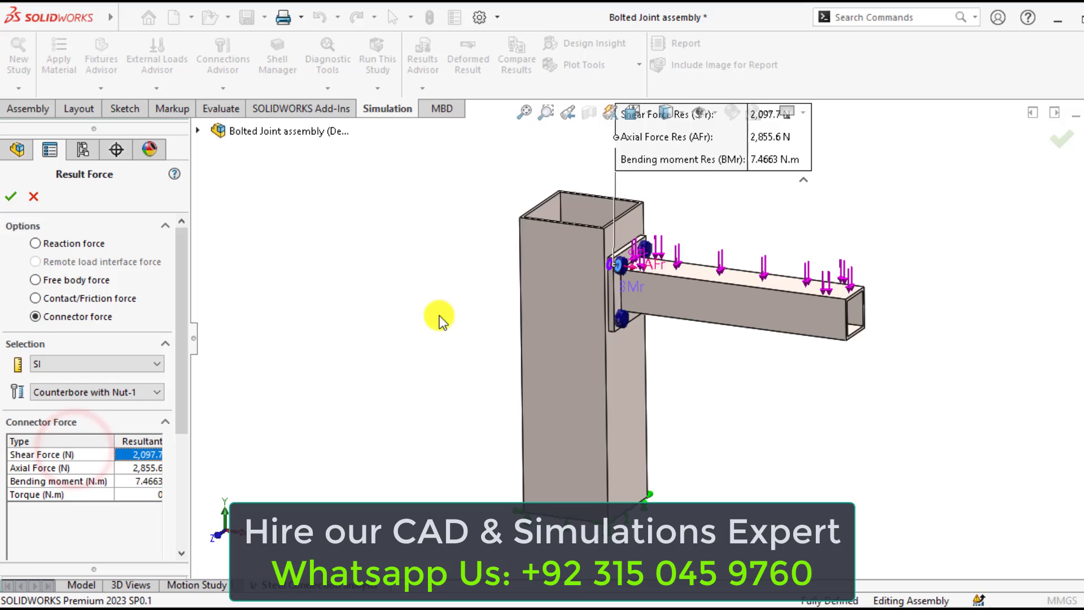
{"action": "left_click_drag", "start_coordinate": [775, 162], "coordinate": [463, 268]}
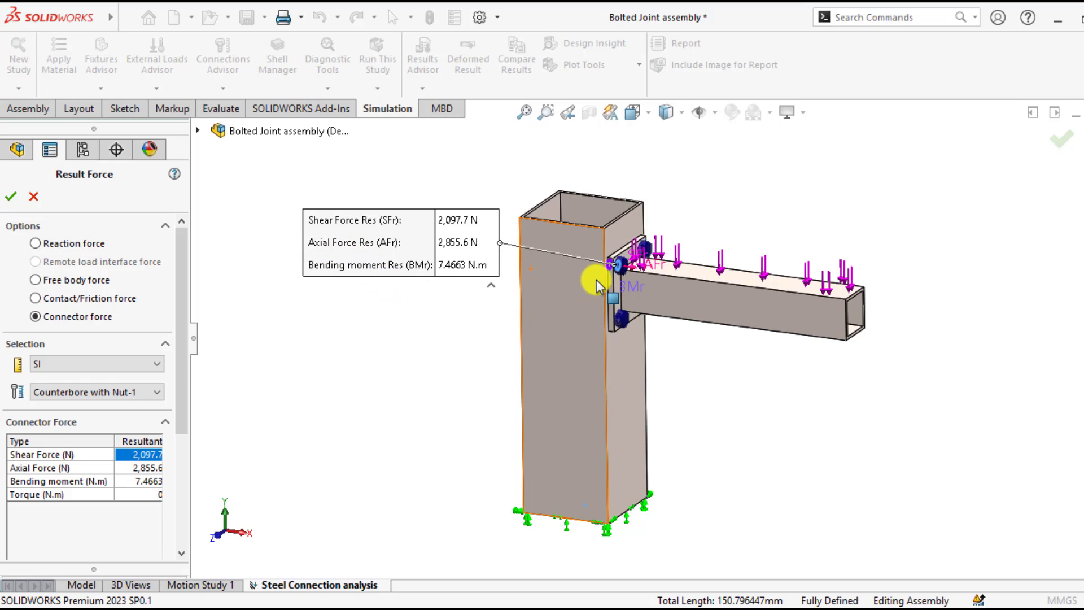
{"action": "scroll", "coordinate": [597, 277], "scroll_direction": "down", "scroll_amount": 3}
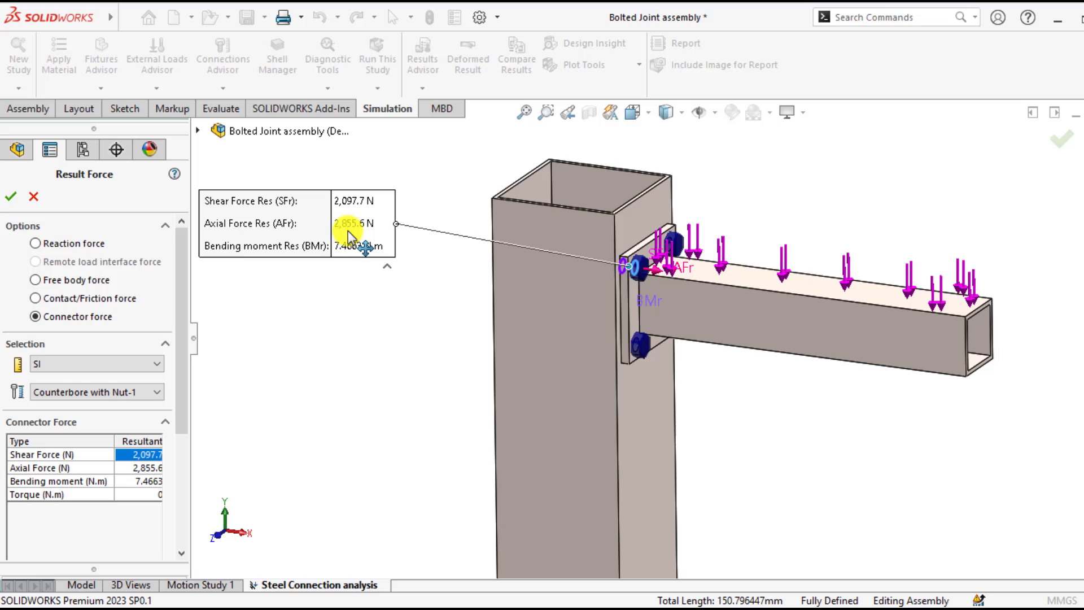
{"action": "left_click", "coordinate": [78, 394]}
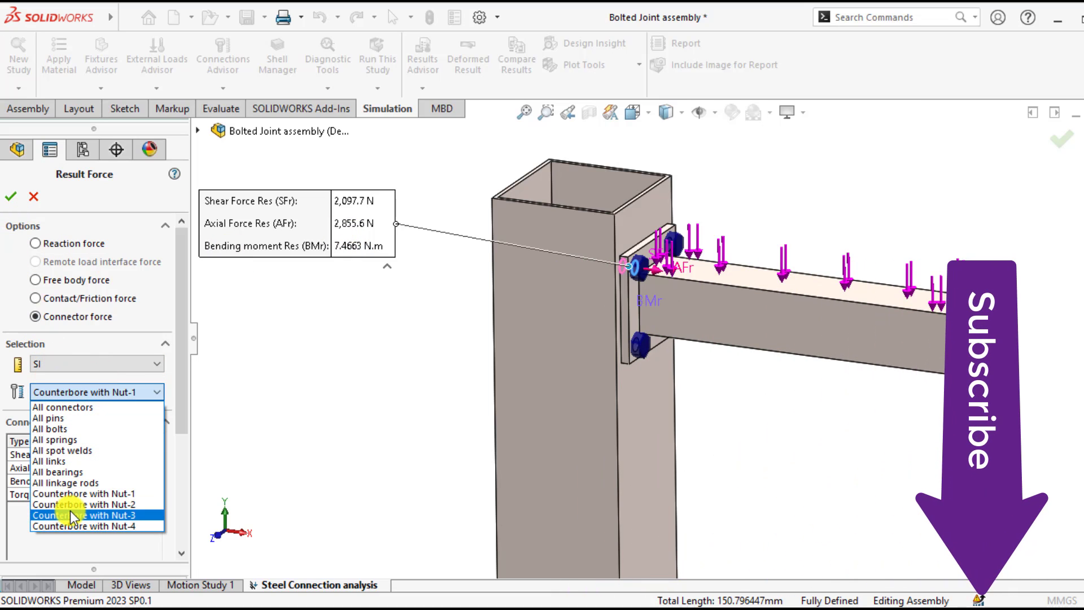
Place force callouts for Nut-2 above the beam, Nut-3 at the lower bolt, and Nut-4 below the beam
{"action": "left_click", "coordinate": [71, 505]}
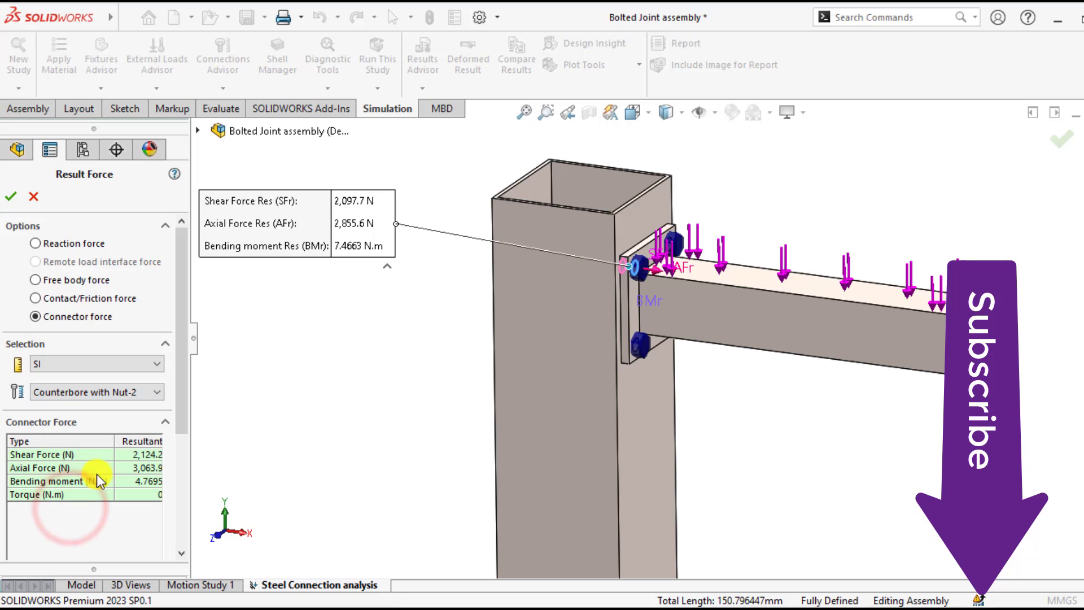
{"action": "left_click", "coordinate": [69, 466]}
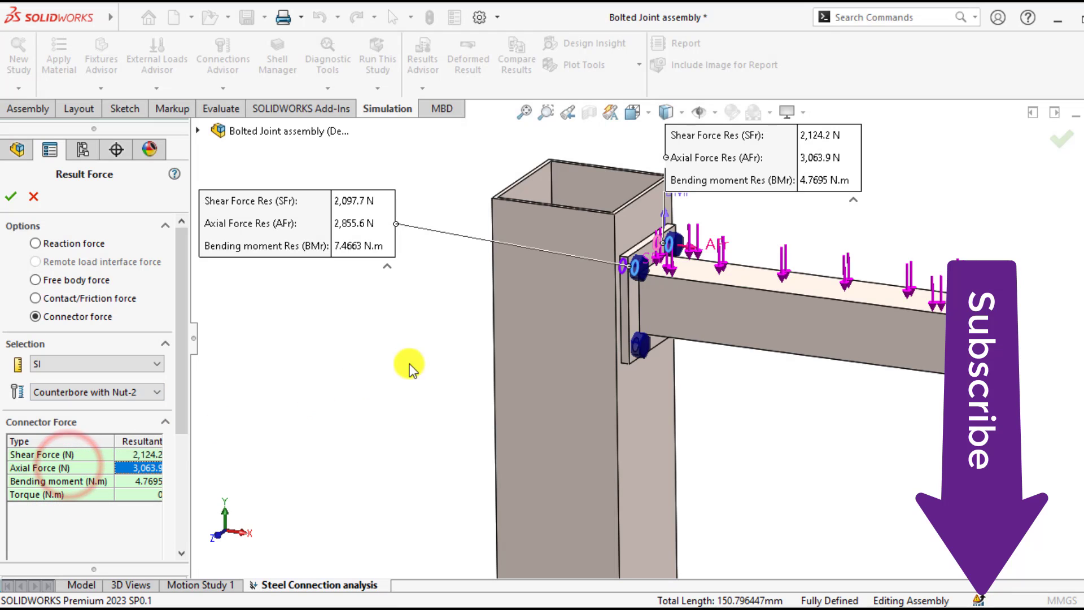
{"action": "left_click_drag", "start_coordinate": [840, 168], "coordinate": [943, 178]}
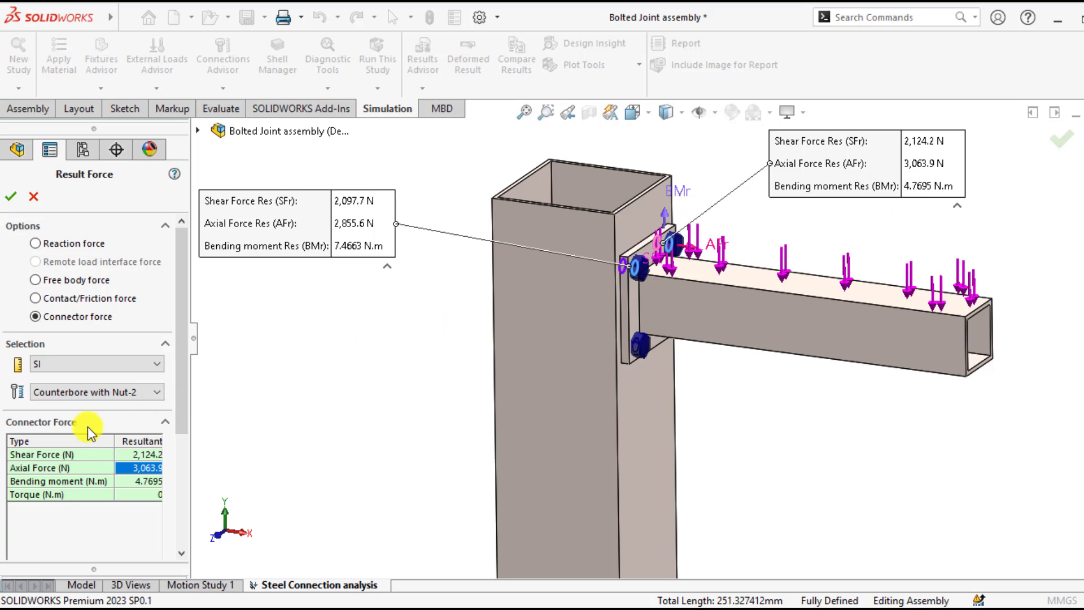
{"action": "left_click", "coordinate": [95, 391]}
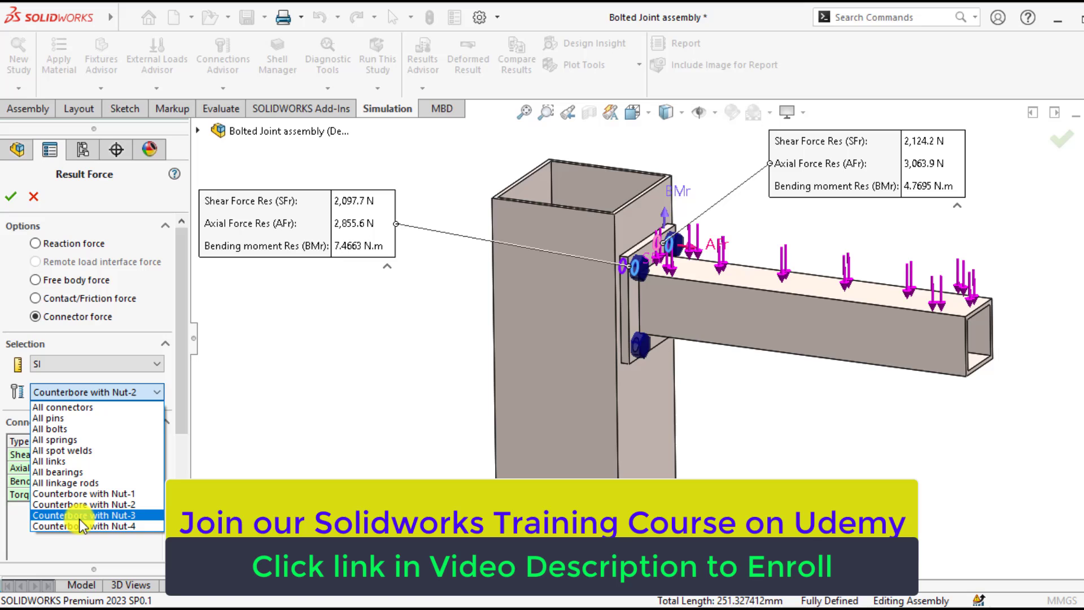
{"action": "left_click", "coordinate": [79, 515]}
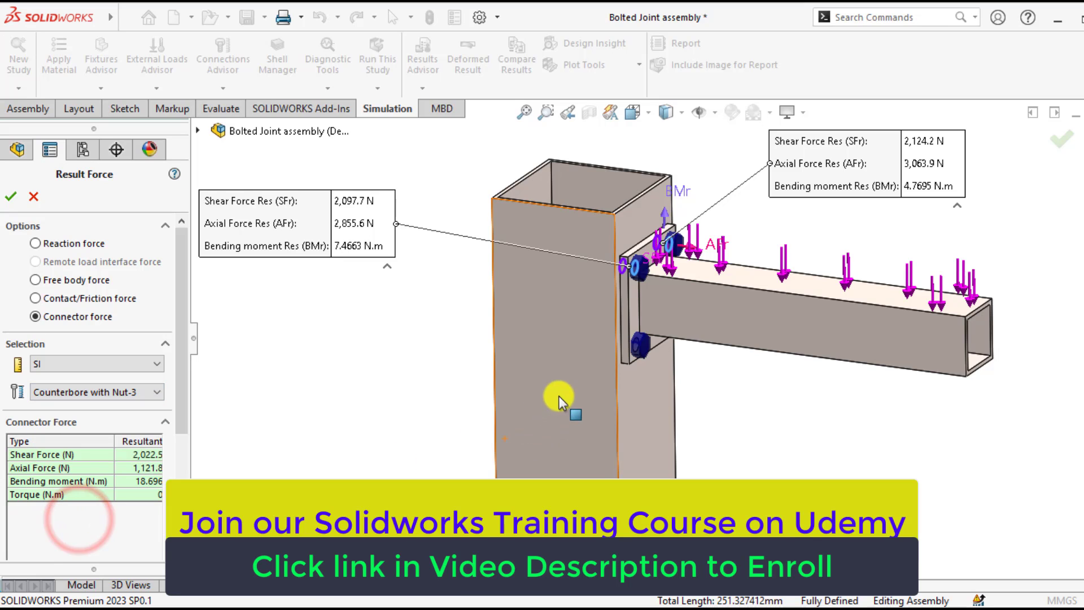
{"action": "left_click", "coordinate": [89, 465]}
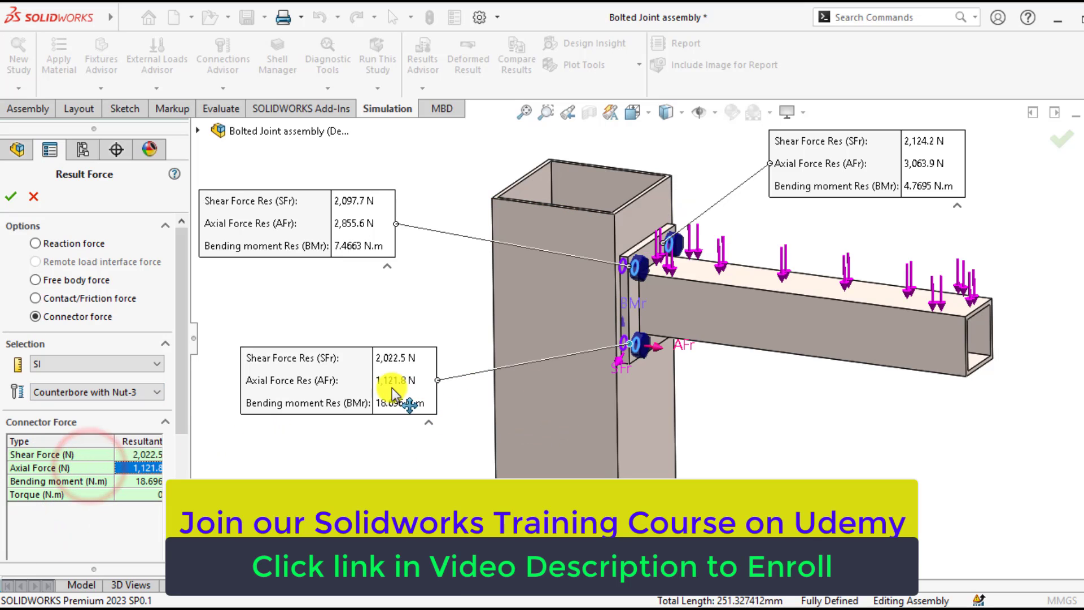
{"action": "left_click_drag", "start_coordinate": [375, 380], "coordinate": [441, 416]}
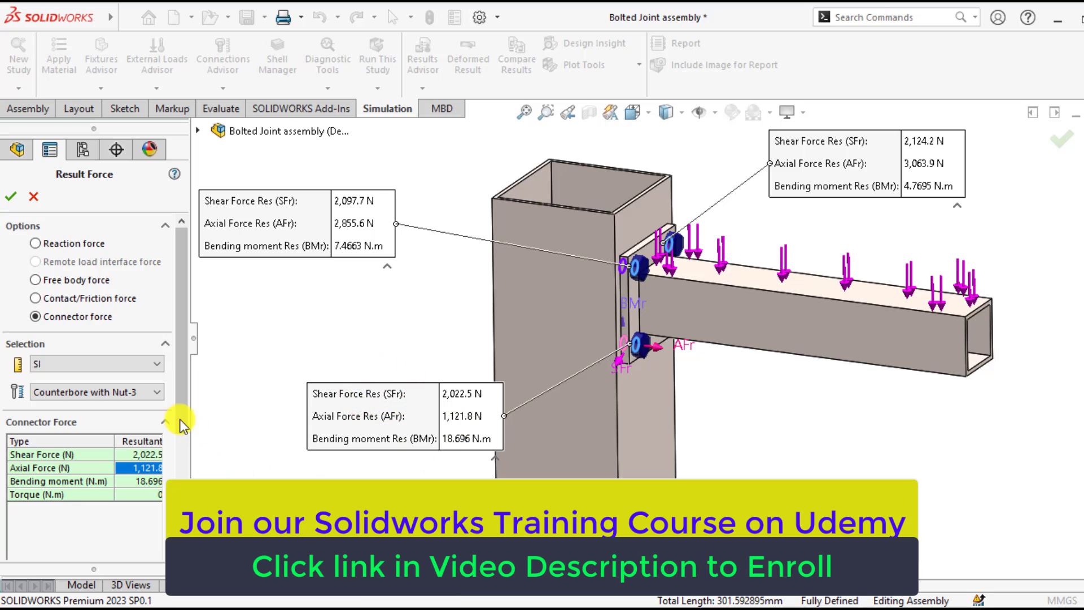
{"action": "left_click", "coordinate": [134, 391]}
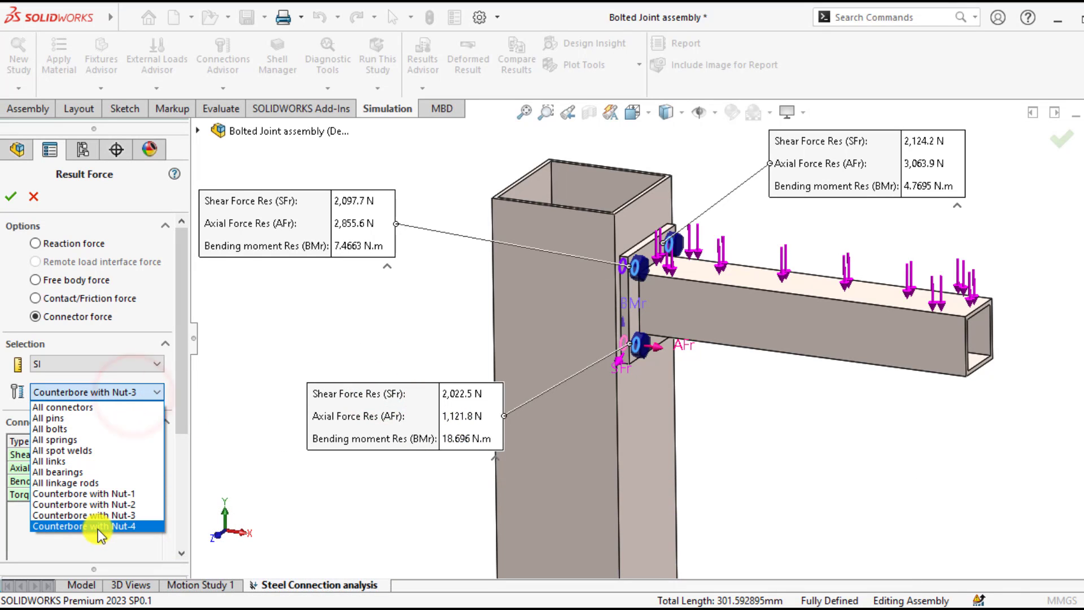
{"action": "left_click", "coordinate": [97, 526]}
{"action": "left_click", "coordinate": [60, 466]}
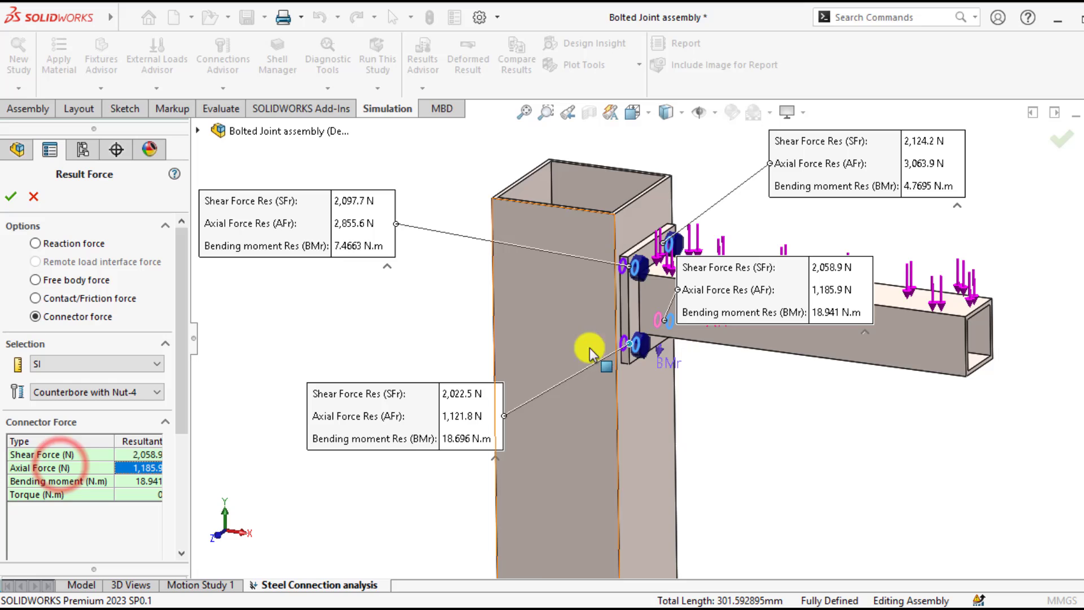
{"action": "left_click_drag", "start_coordinate": [835, 333], "coordinate": [876, 451]}
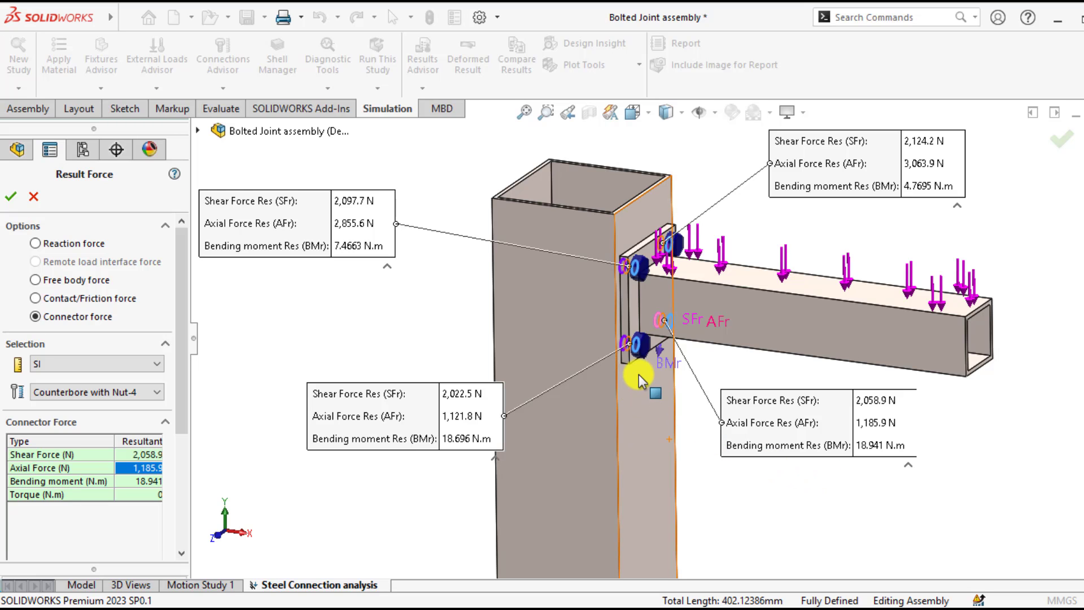
{"action": "mouse_move", "coordinate": [638, 376]}
{"action": "middle_mouse_down"}
{"action": "mouse_move", "coordinate": [639, 394]}
{"action": "mouse_move", "coordinate": [621, 367]}
{"action": "mouse_move", "coordinate": [615, 379]}
{"action": "mouse_move", "coordinate": [634, 380]}
{"action": "middle_mouse_up"}
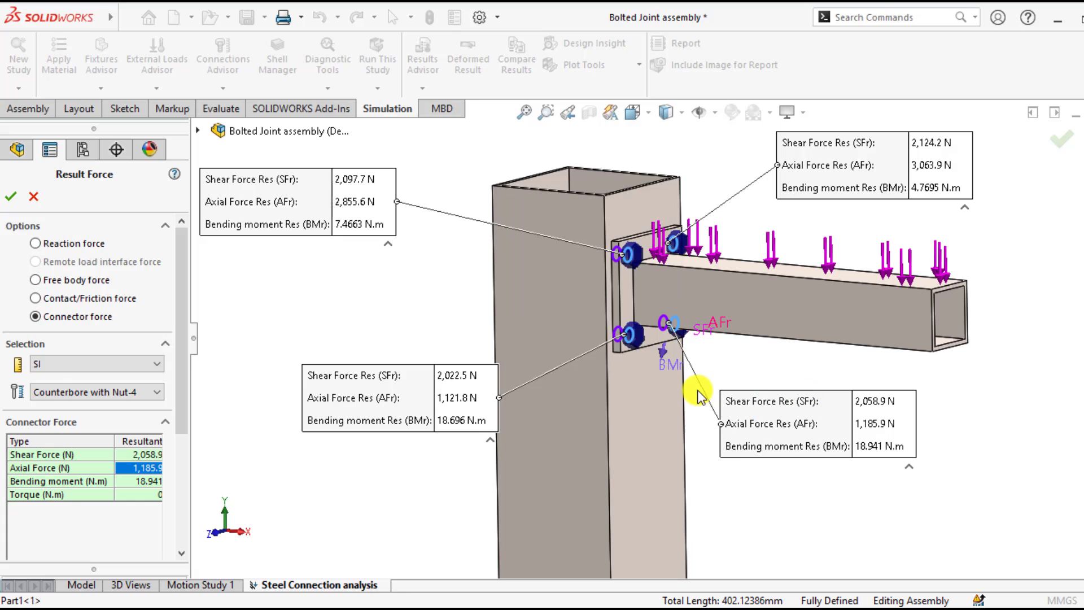
Close Result Force and create Pin/Bolt Check1, reporting 0 bolts needing attention and 3 OK
{"action": "left_click", "coordinate": [9, 197]}
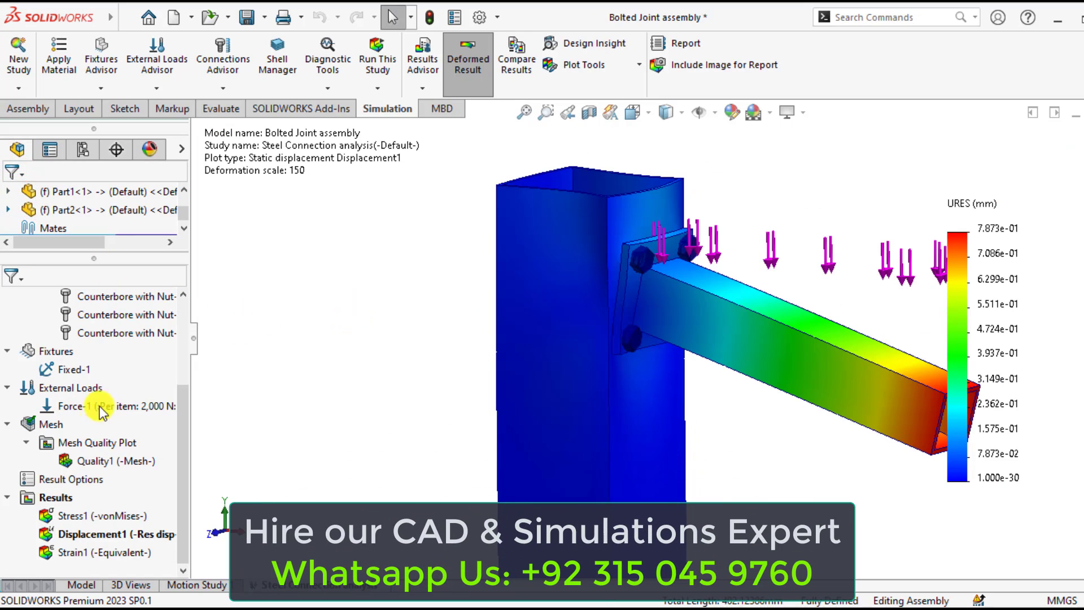
{"action": "right_click", "coordinate": [51, 502]}
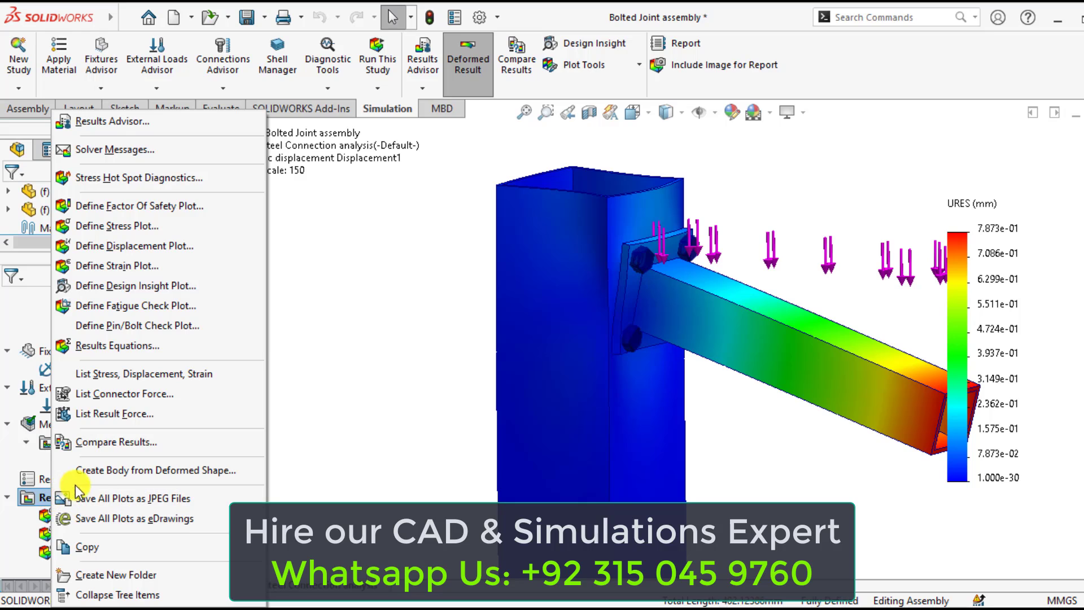
{"action": "left_click", "coordinate": [106, 331]}
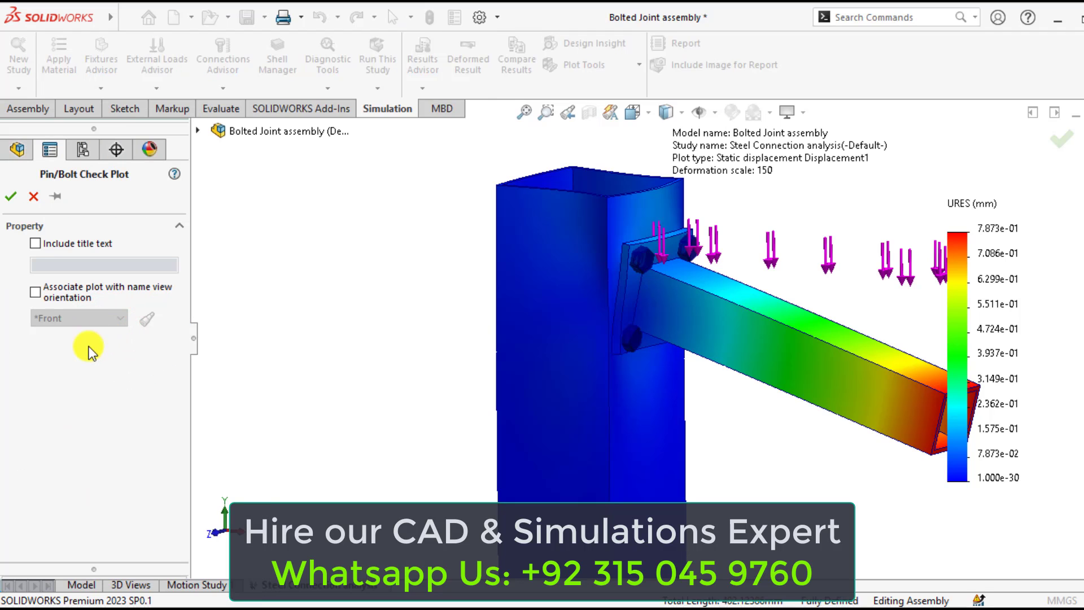
{"action": "left_click", "coordinate": [10, 196]}
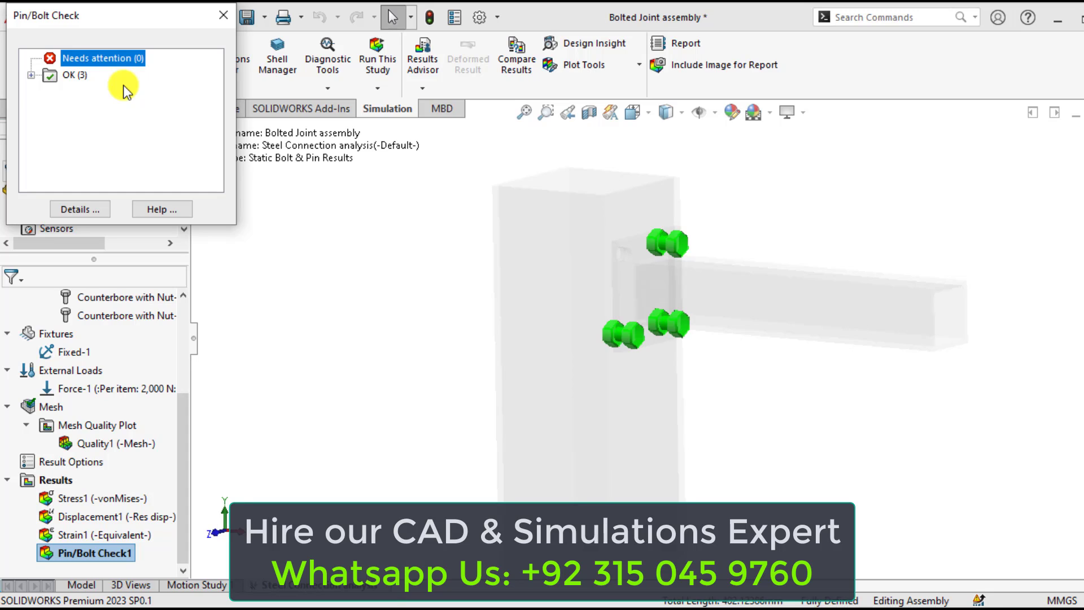
Show the passing bolts' safety factors against the desired 2: Nut-2 18.2407, Nut-3 11.4222, Nut-4 11.2185
{"action": "left_click", "coordinate": [31, 75]}
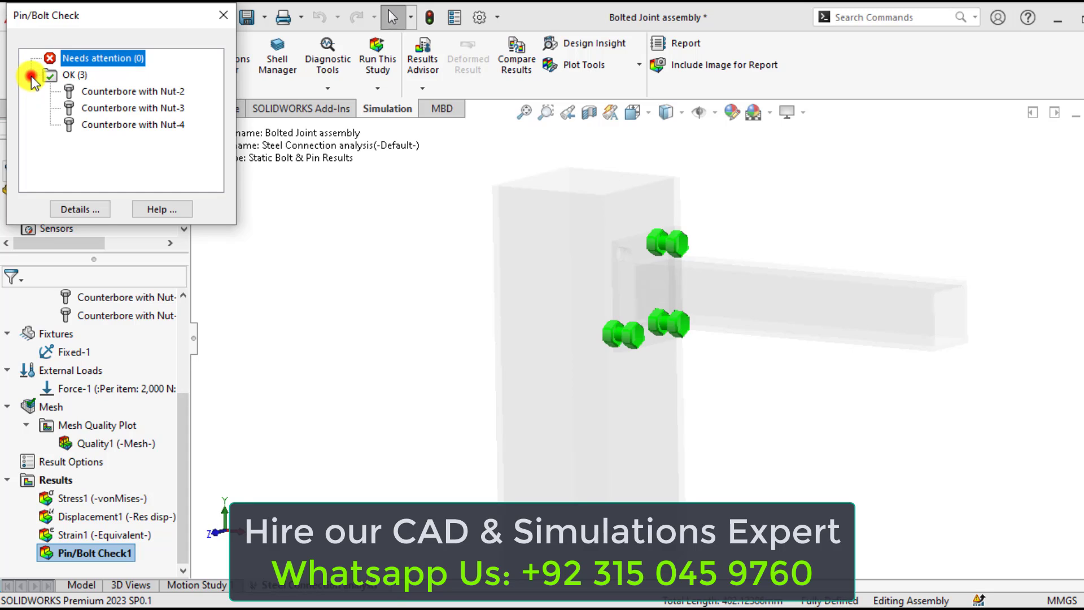
{"action": "left_click", "coordinate": [98, 97]}
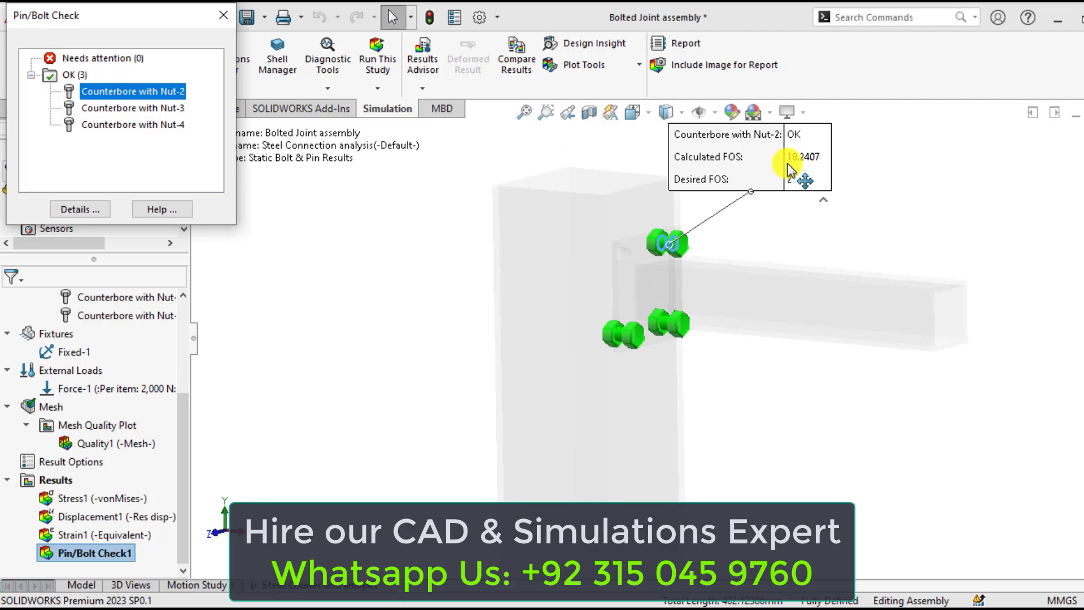
{"action": "left_click", "coordinate": [167, 111]}
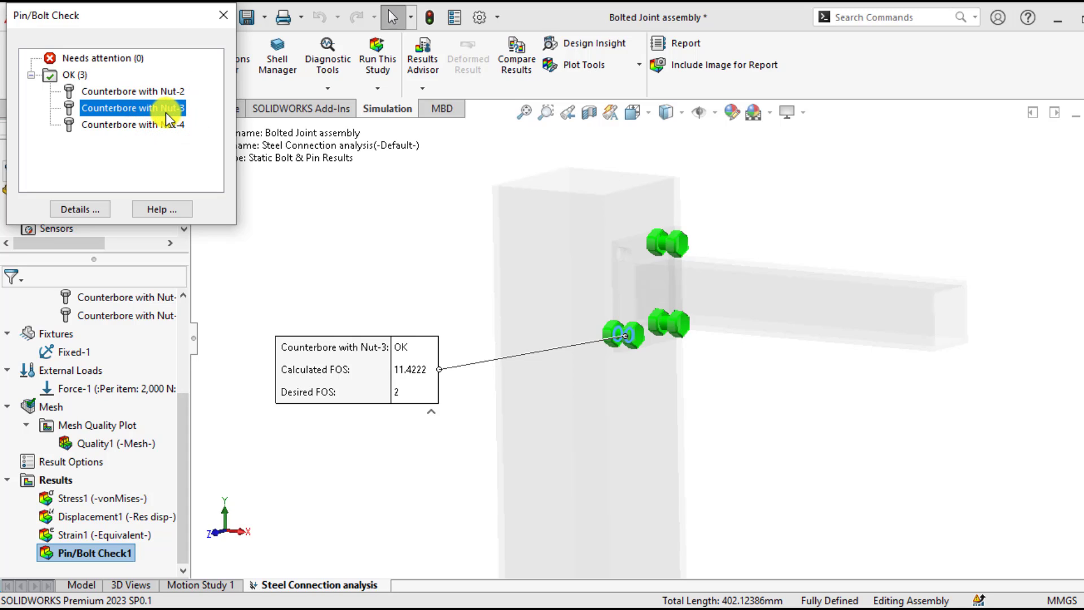
{"action": "left_click", "coordinate": [151, 126]}
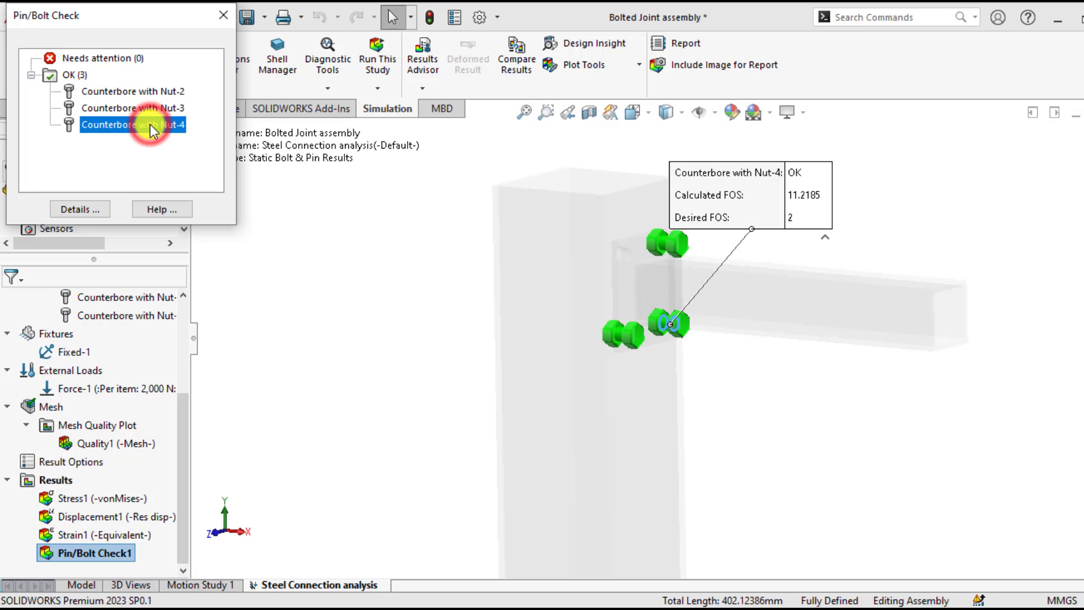